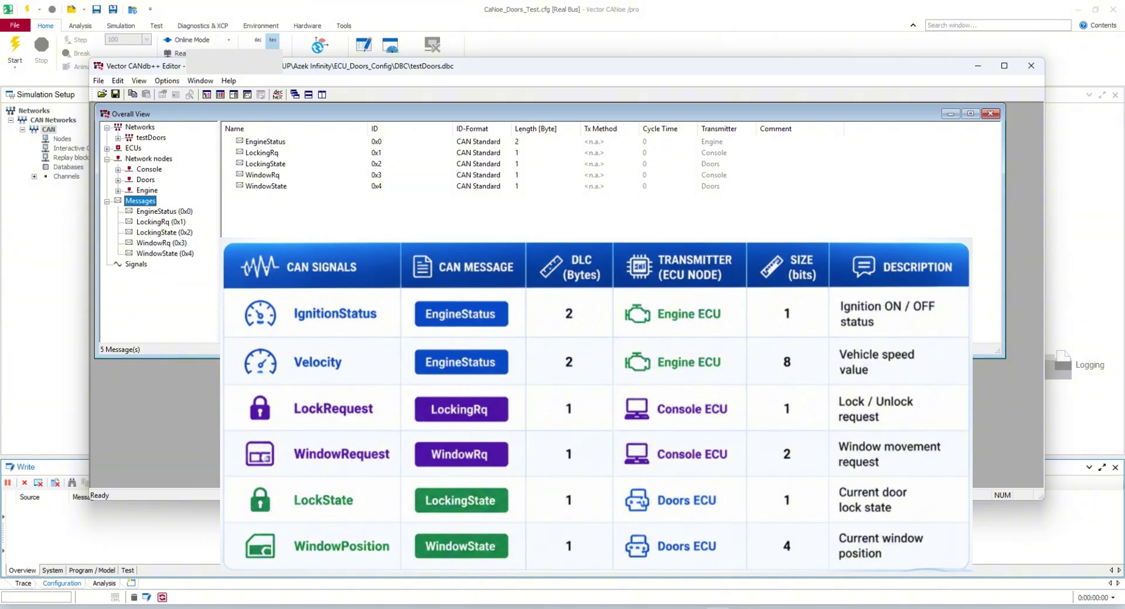
left_click(180, 212)
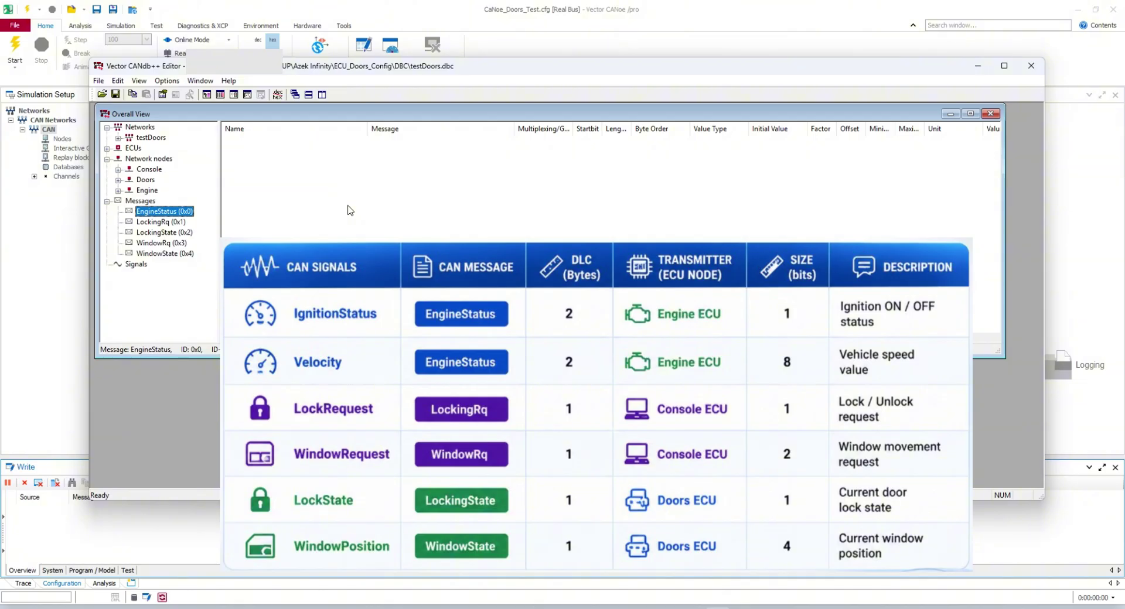
left_click(179, 254)
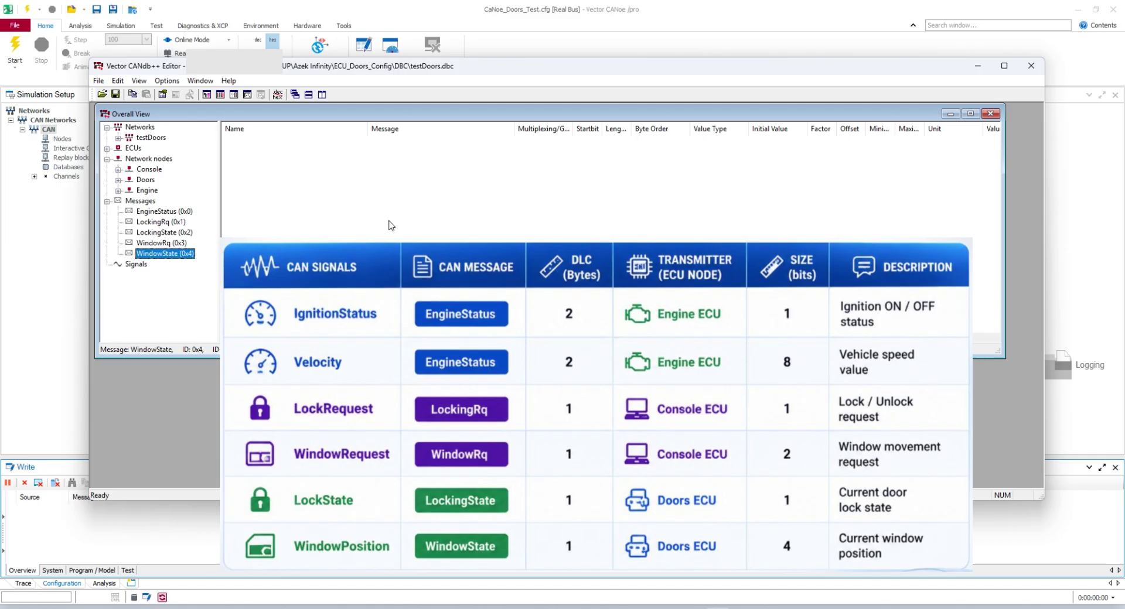
left_click(175, 212)
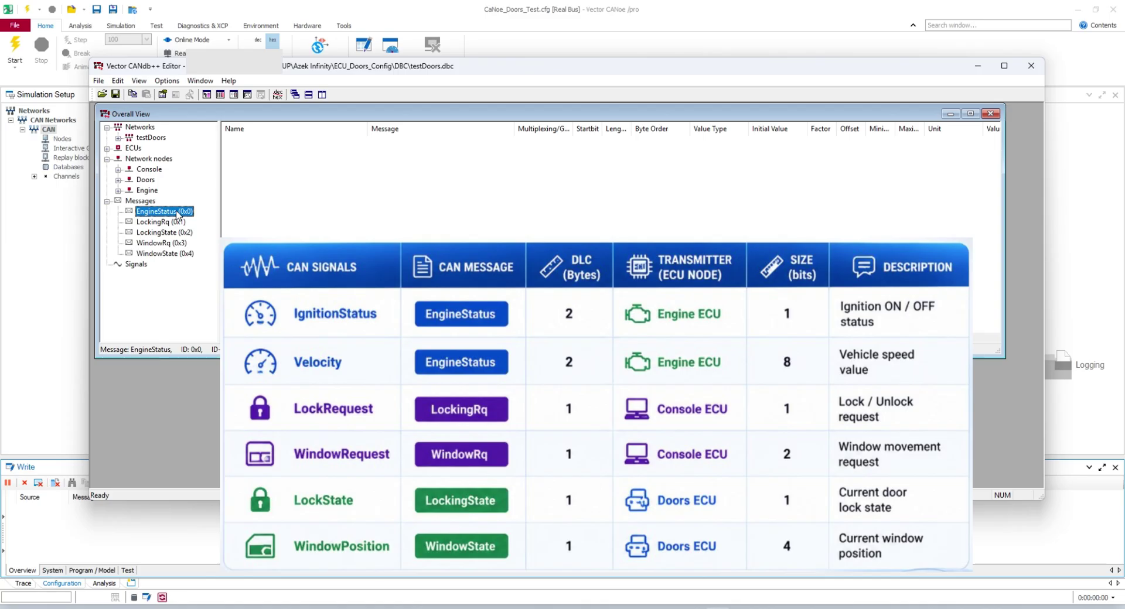
left_click(180, 256)
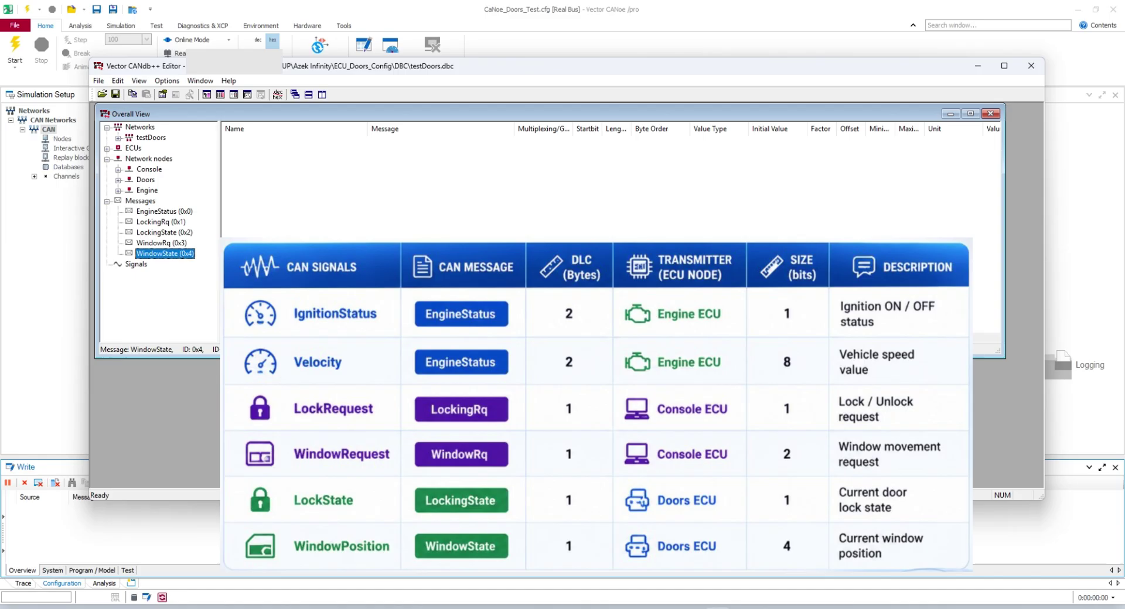
left_click(537, 608)
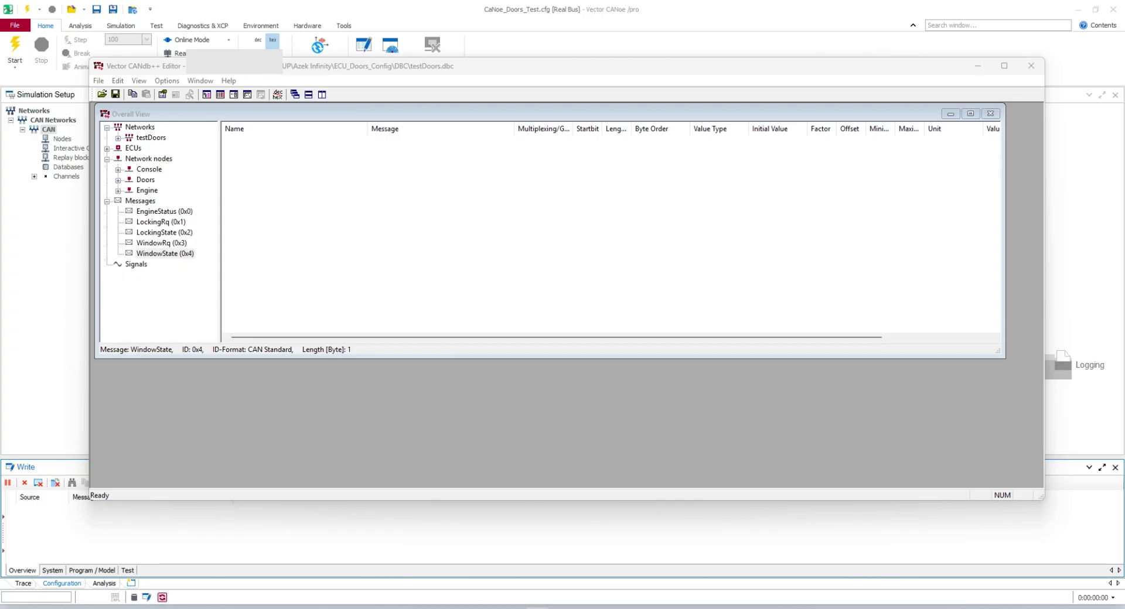
key("alt+Tab")
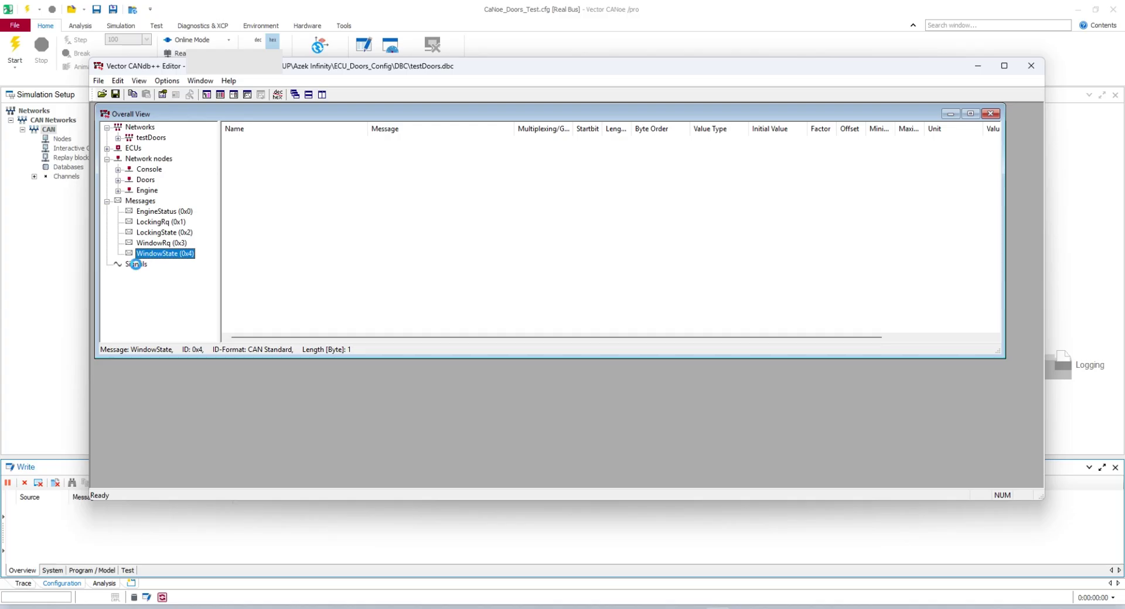
Step: Create a new signal named IgnitionStatus with a length of 1 bit
right_click(137, 264)
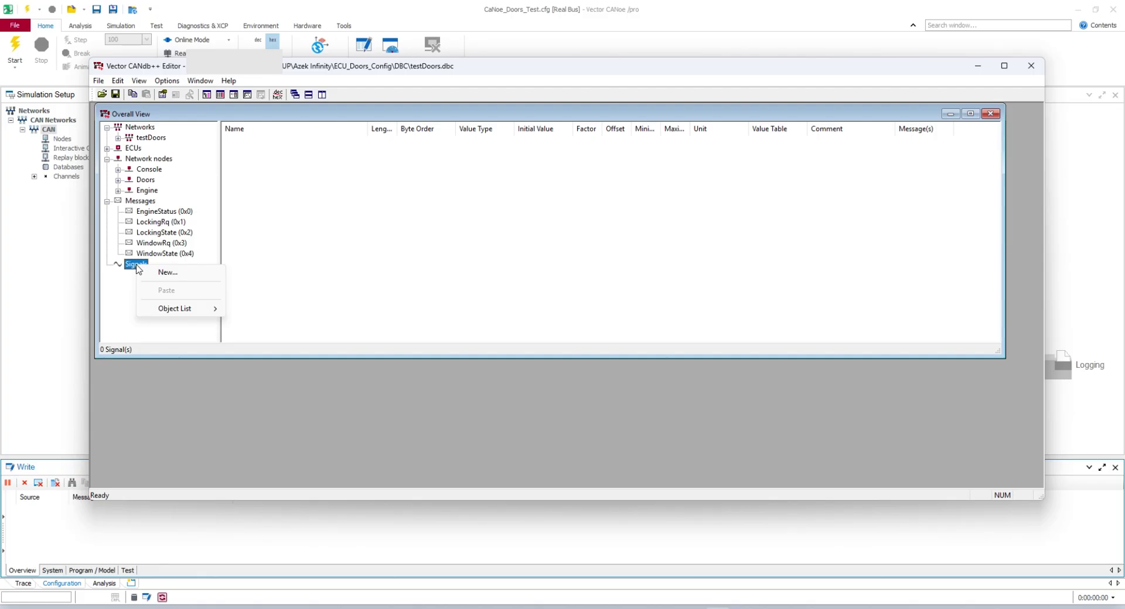
left_click(139, 271)
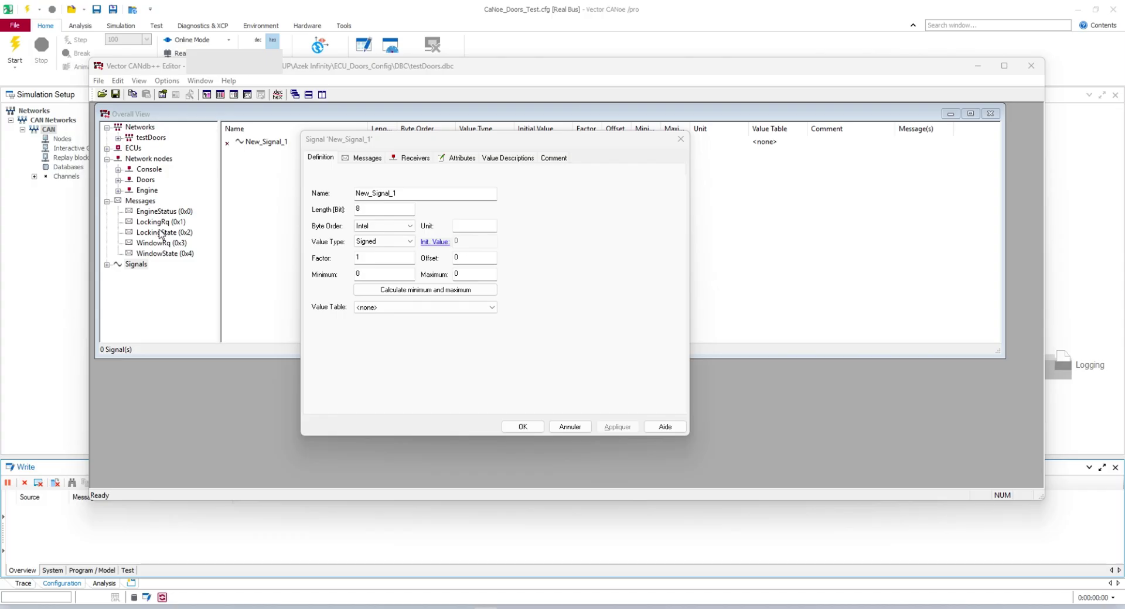
left_click(427, 194)
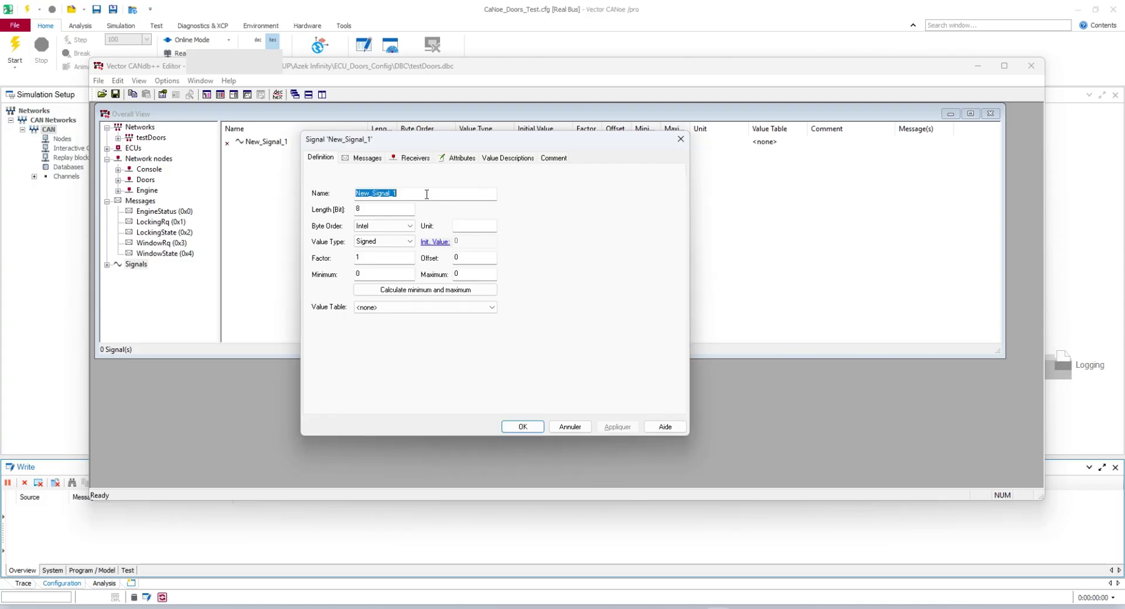
type("IgnitionStatus")
double_click(385, 209)
type("1")
Step: Set the IgnitionStatus signal's value type to Unsigned and its maximum to 1
left_click(384, 241)
left_click(380, 258)
left_click(386, 259)
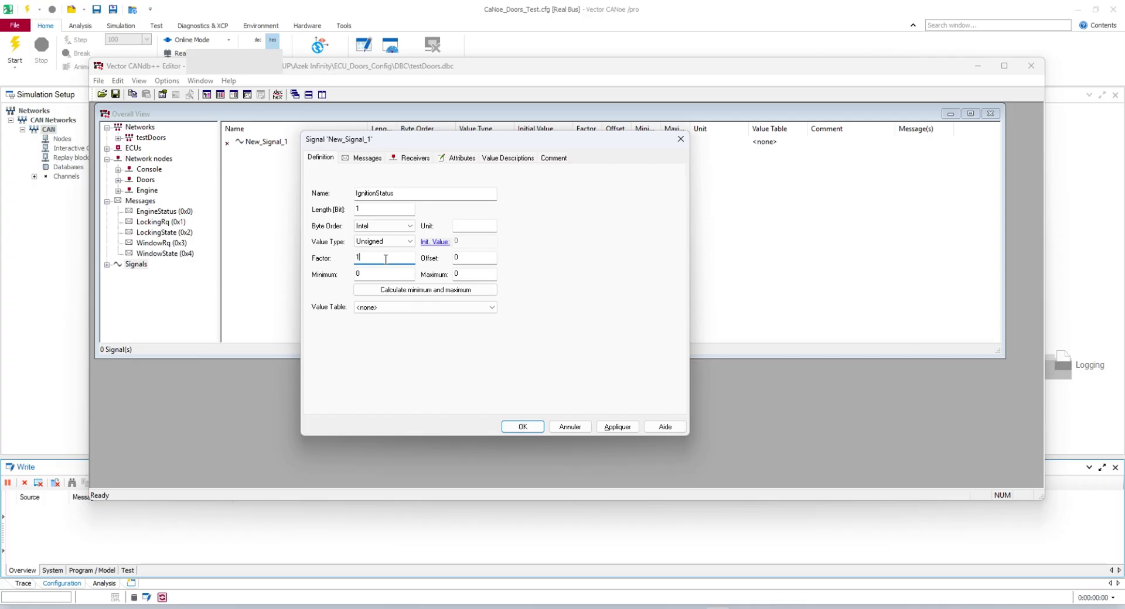
key("Tab")
key("Tab")
type("1")
Step: Assign the IgnitionStatus signal to the EngineStatus (0x0) message and save the signal definition
left_click(363, 158)
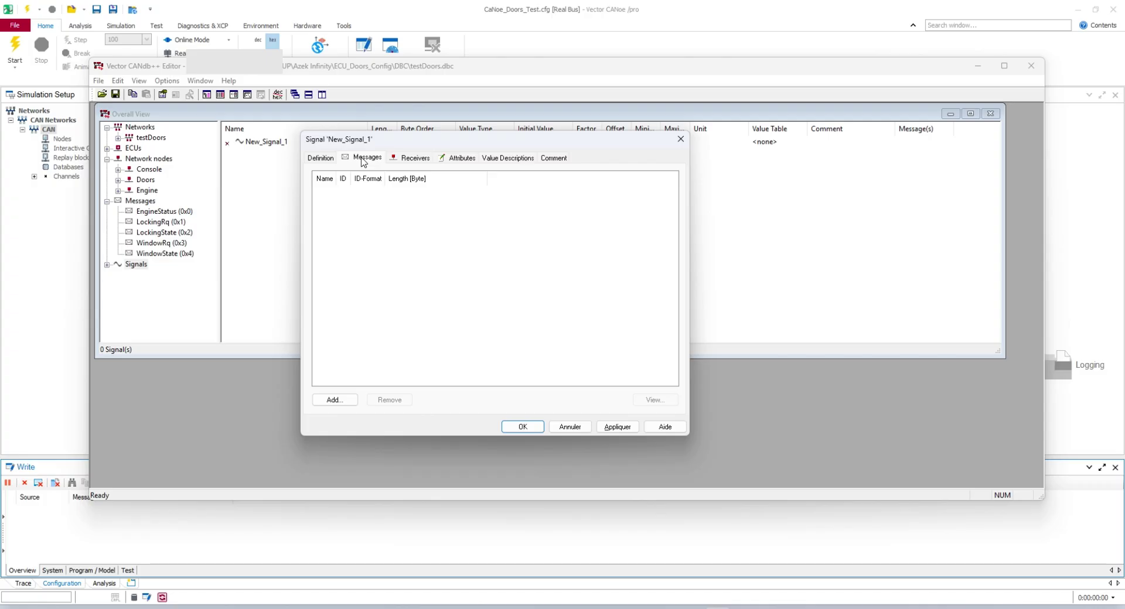
left_click(334, 400)
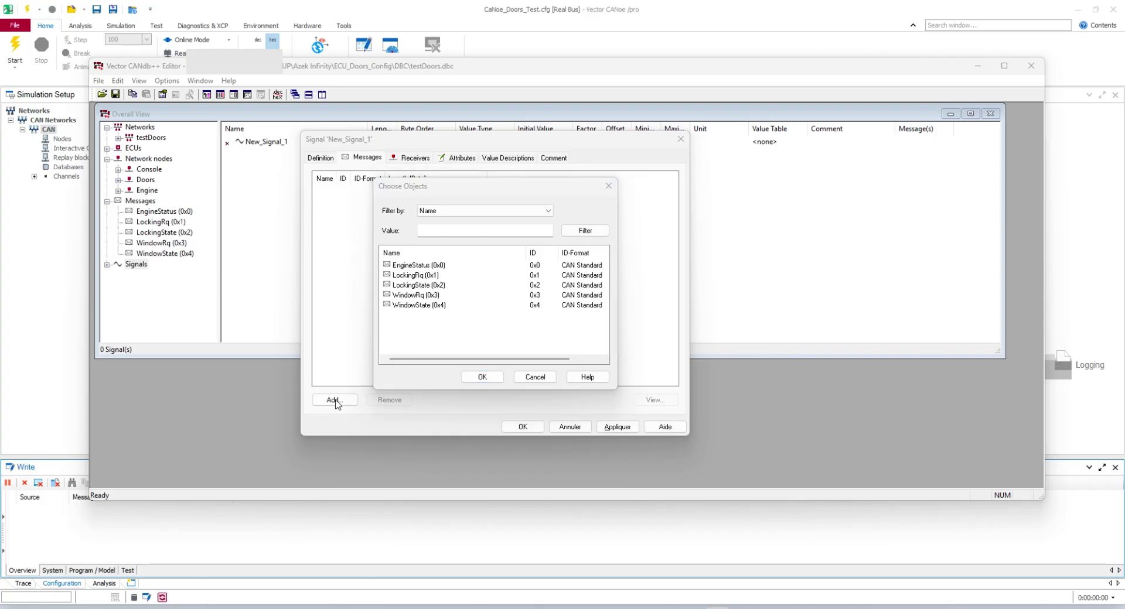
left_click(495, 266)
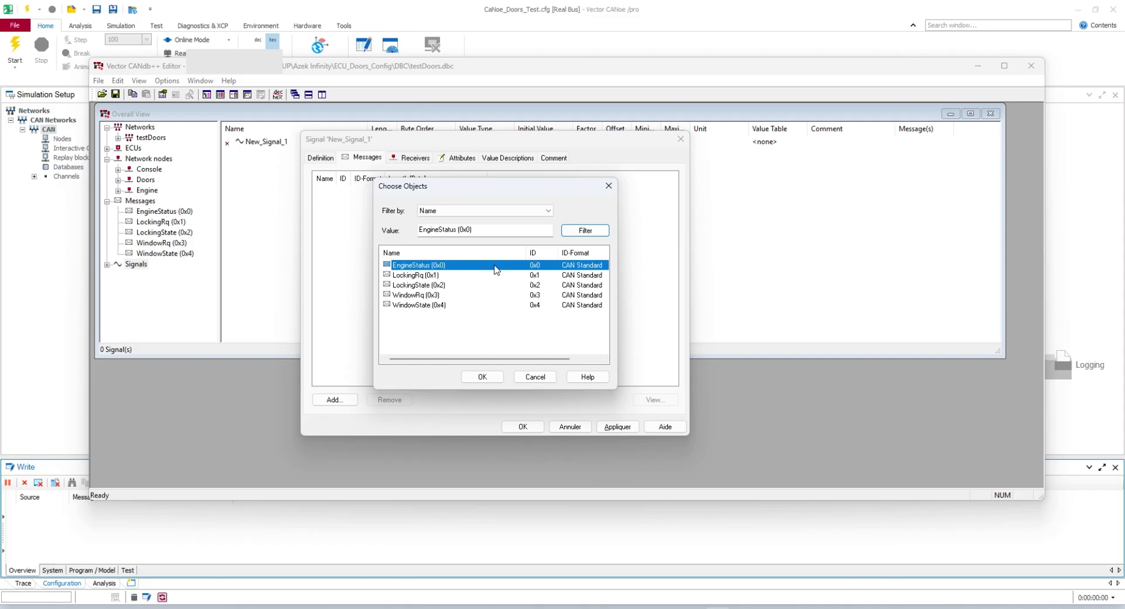
left_click(484, 379)
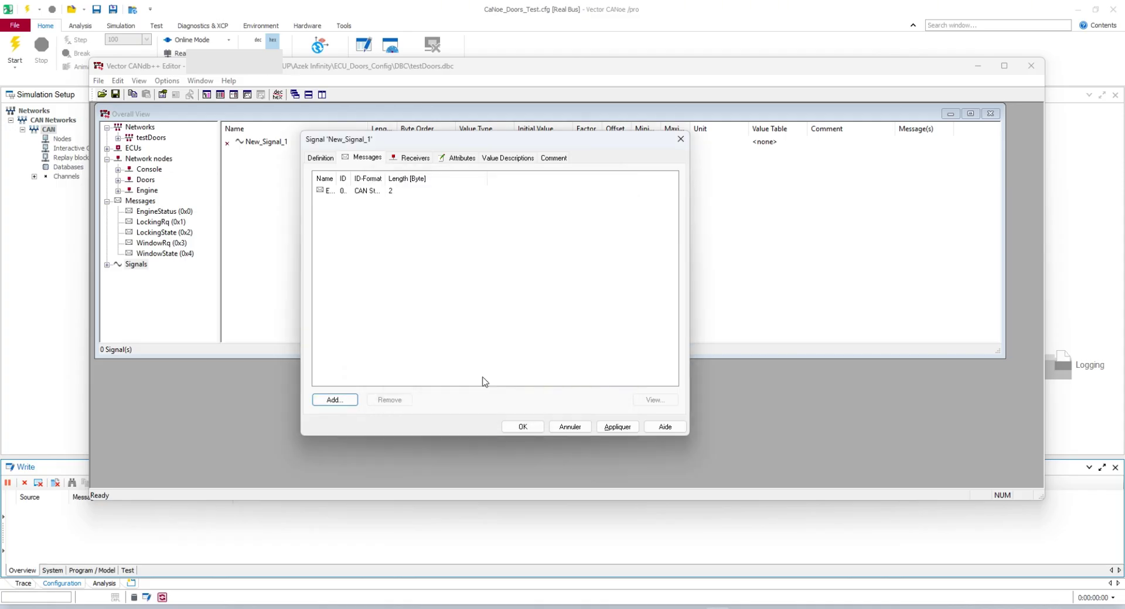
left_click(522, 427)
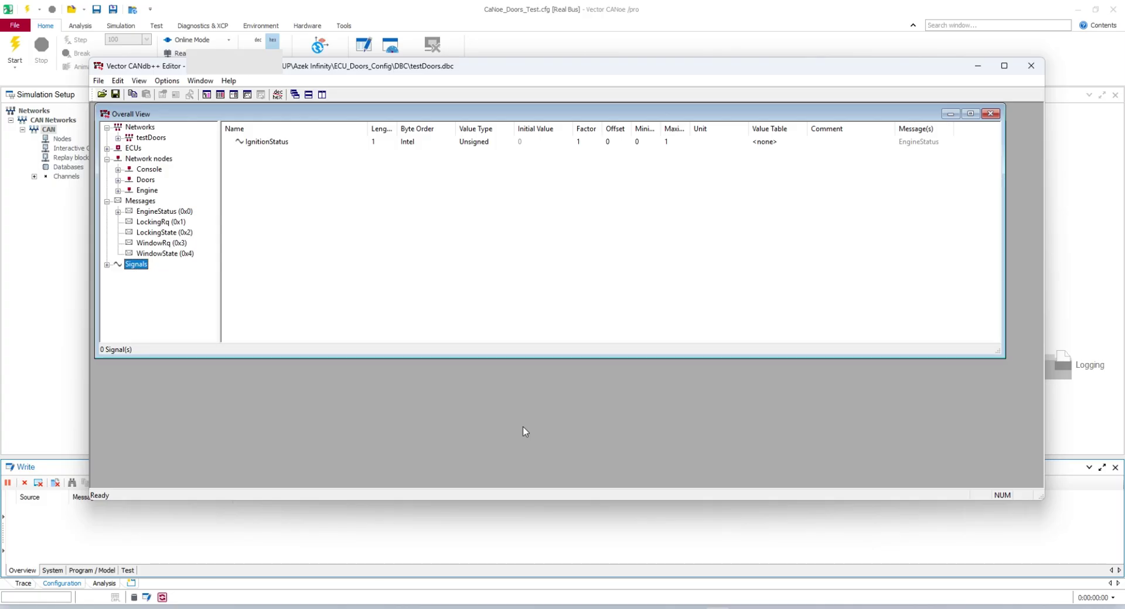
Step: Create a new signal named LockRequest with a length of 1 bit
right_click(137, 265)
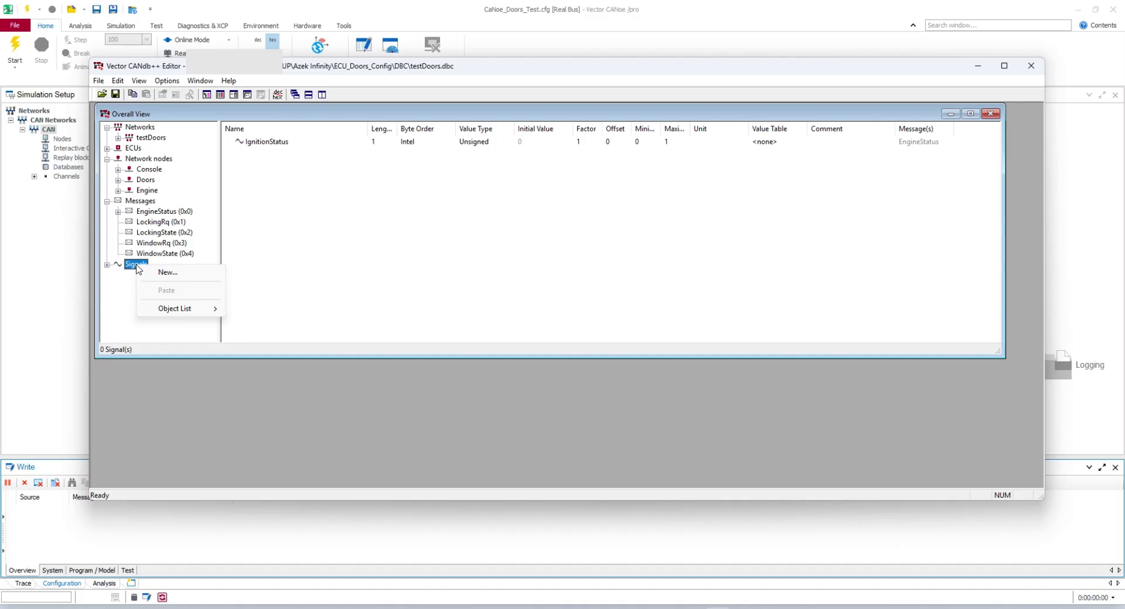
left_click(139, 271)
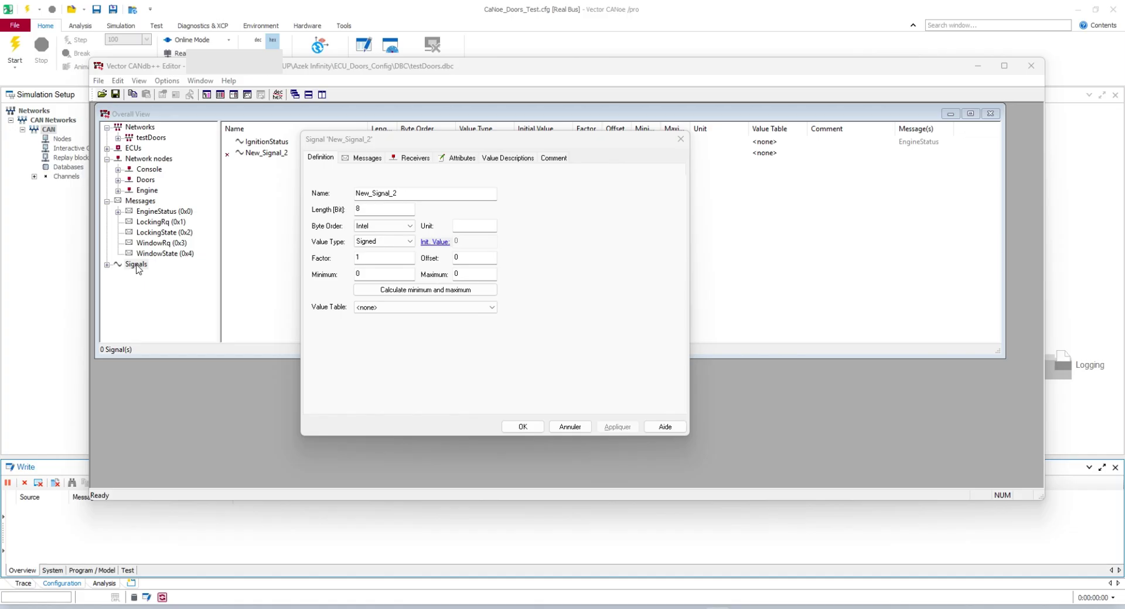
double_click(427, 193)
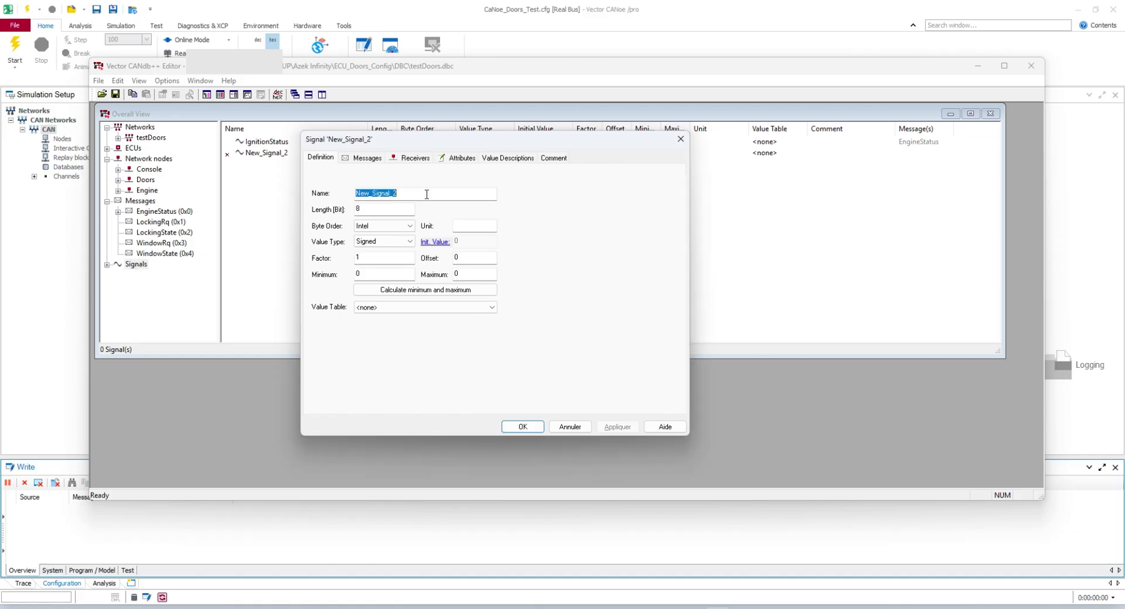
type("LockRequest")
double_click(385, 209)
type("1")
Step: Set the LockRequest signal's value type to Unsigned and its maximum to 1
left_click(384, 242)
left_click(384, 258)
left_click(385, 259)
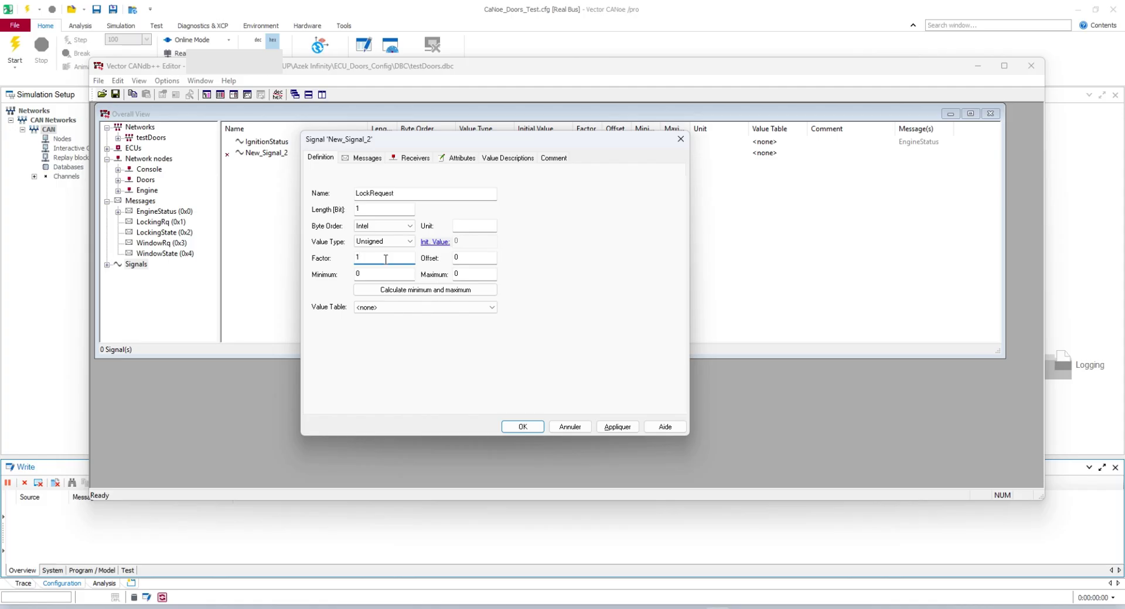
left_click(386, 274)
key("Home")
left_click(476, 274)
type("1")
Step: Assign the LockRequest signal to the LockingRq (0x1) message and save the signal definition
left_click(363, 159)
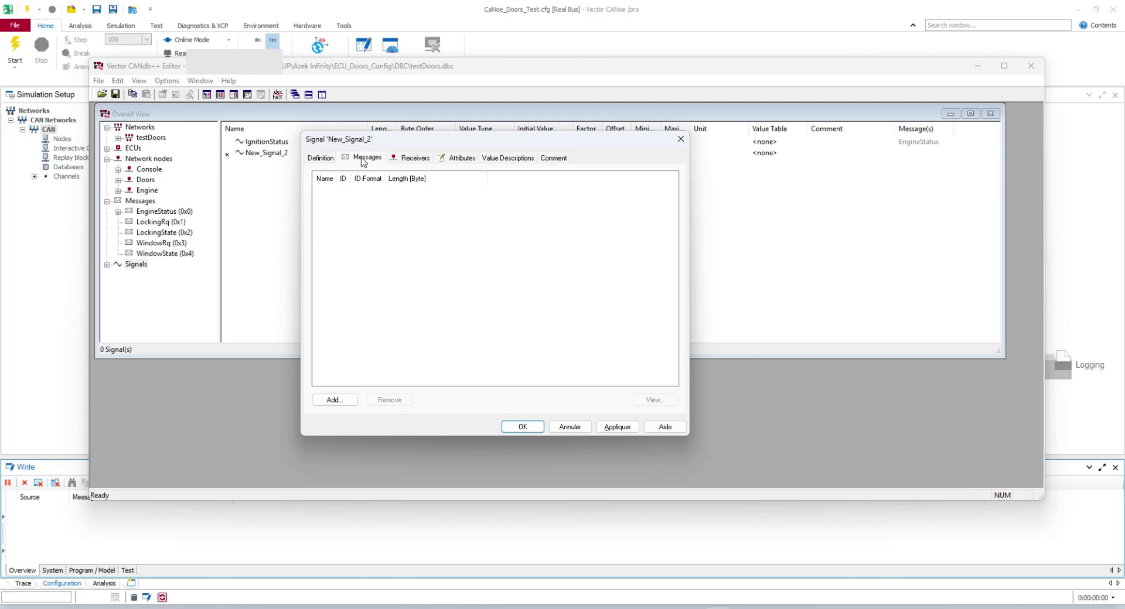
left_click(334, 400)
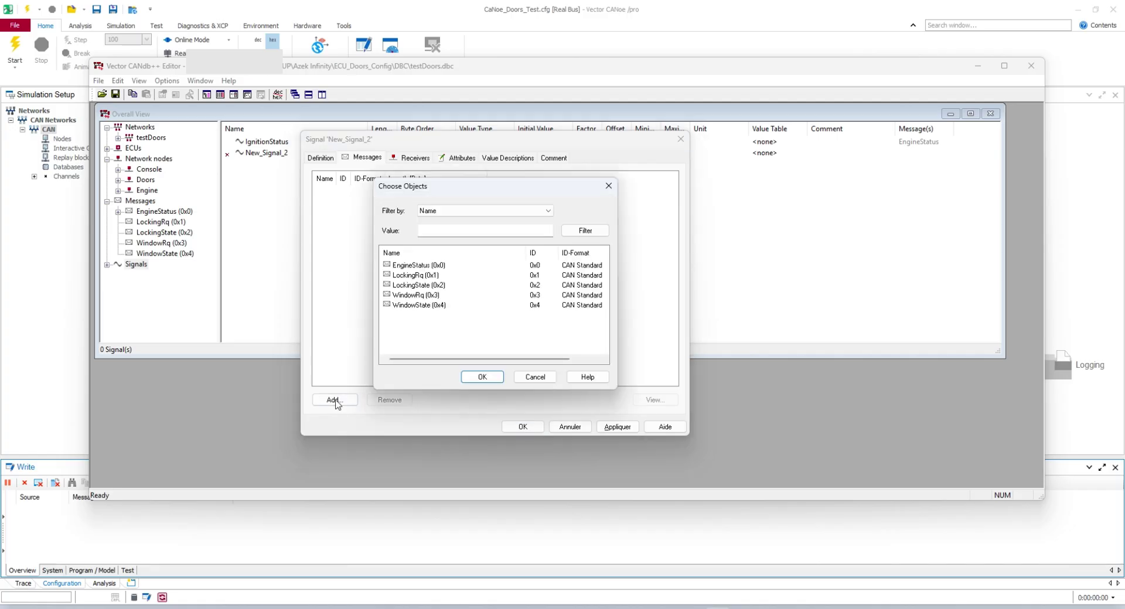
left_click(335, 404)
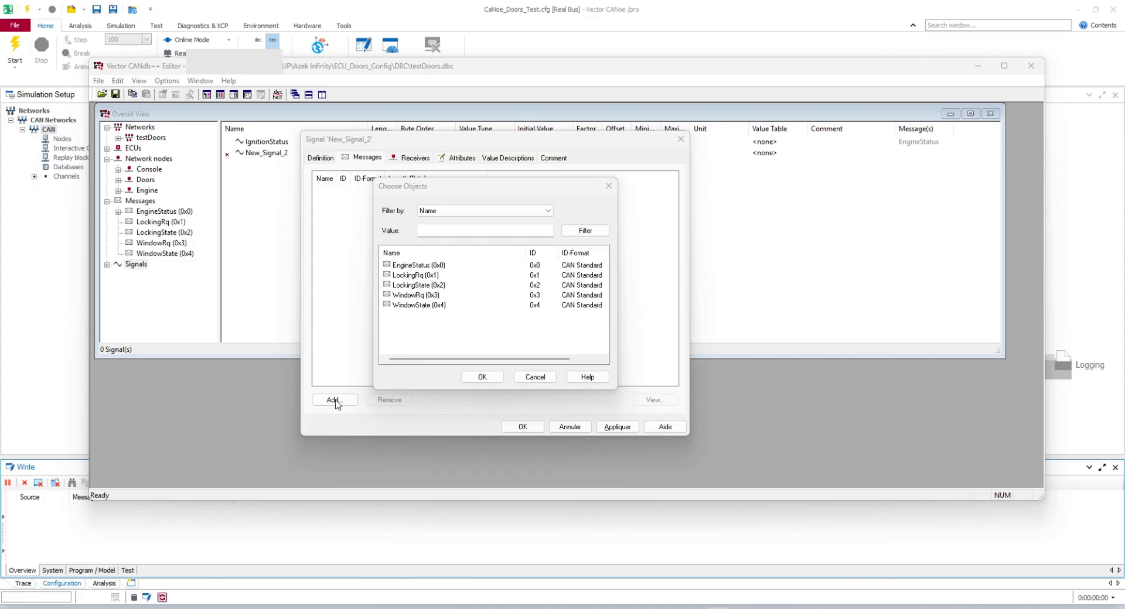
left_click(494, 275)
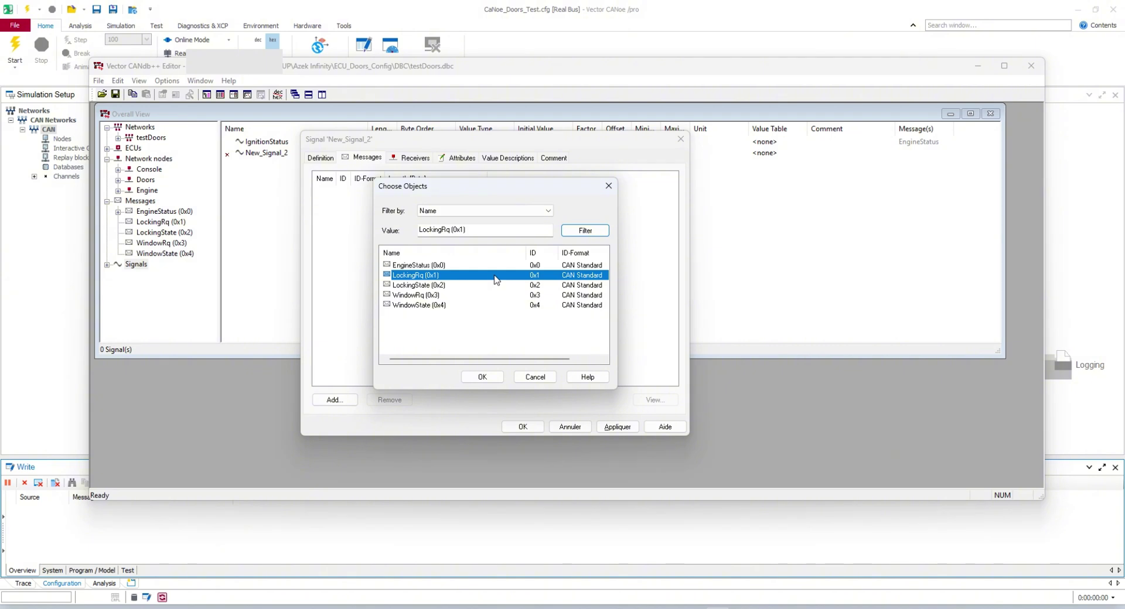
left_click(484, 378)
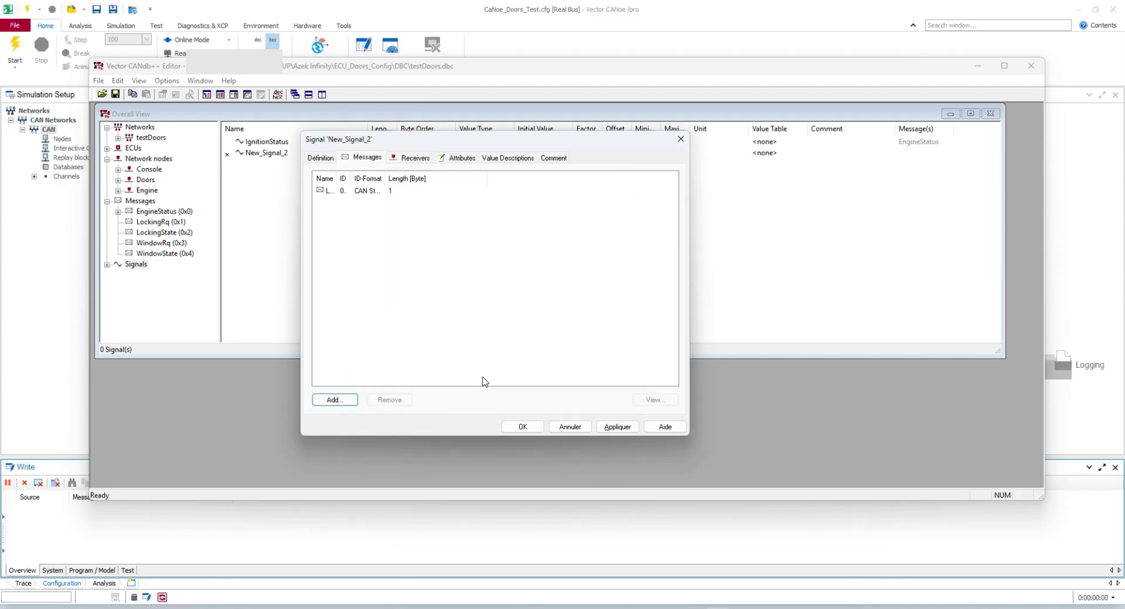
left_click(523, 427)
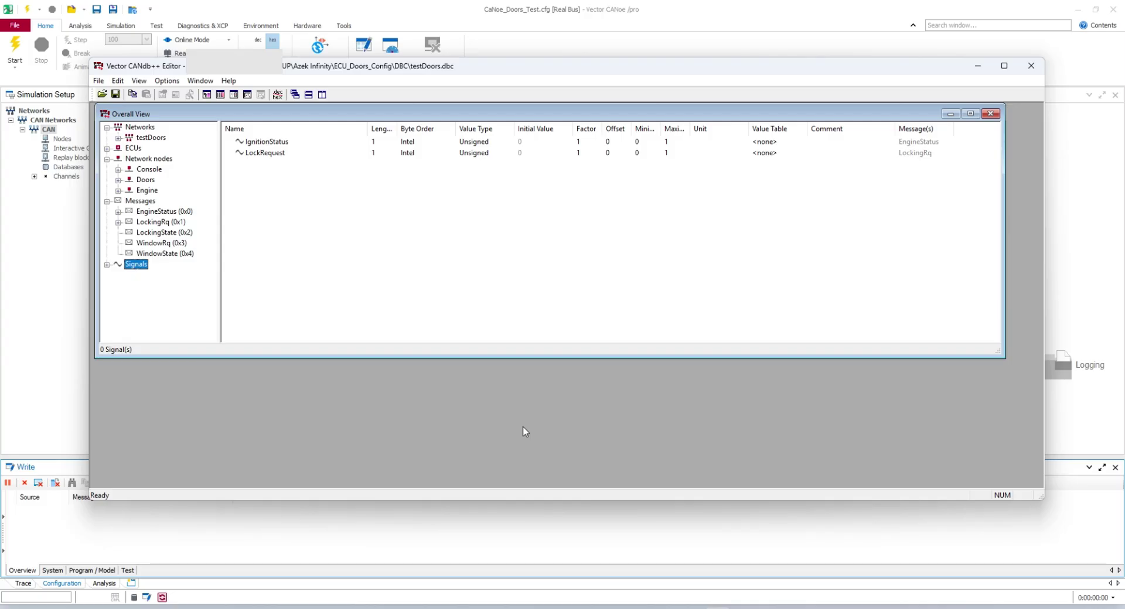
Step: Create a new signal named LockState with a length of 1 bit
right_click(136, 265)
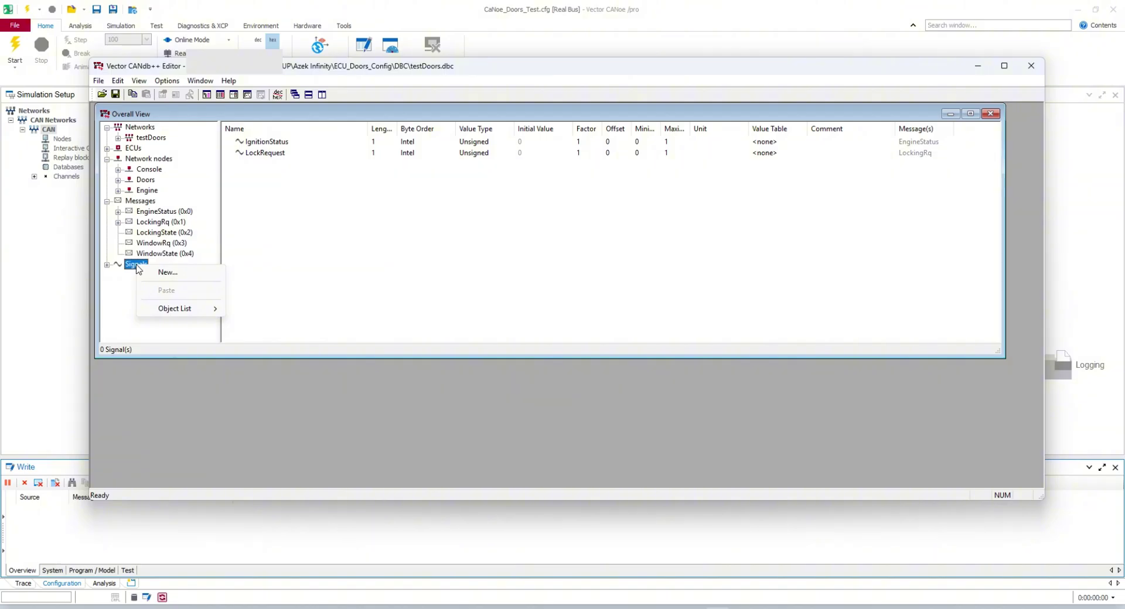
key("n")
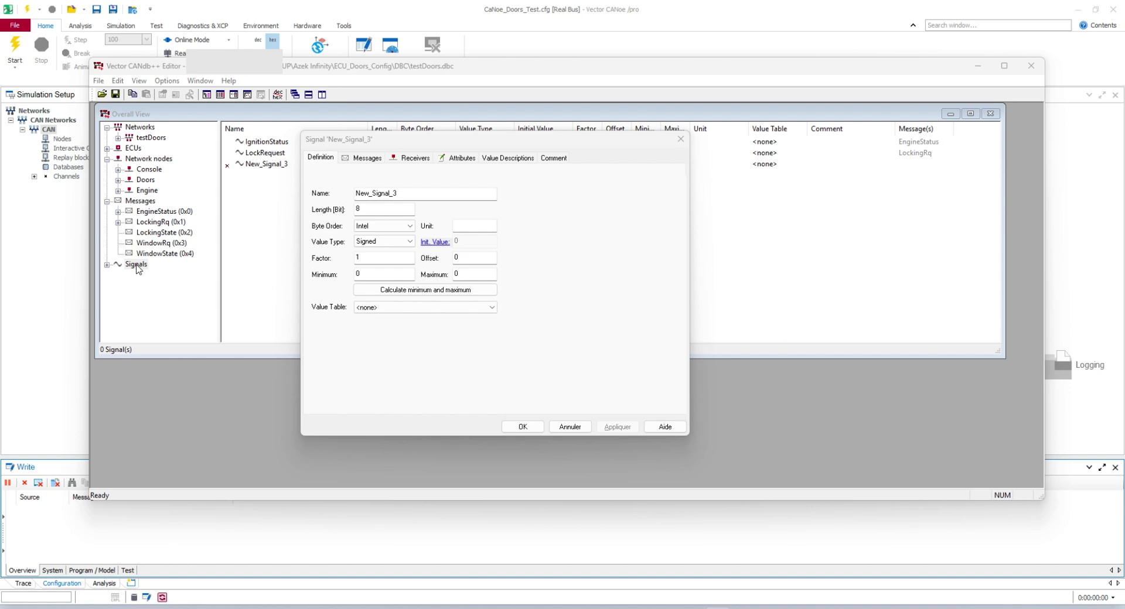
double_click(426, 194)
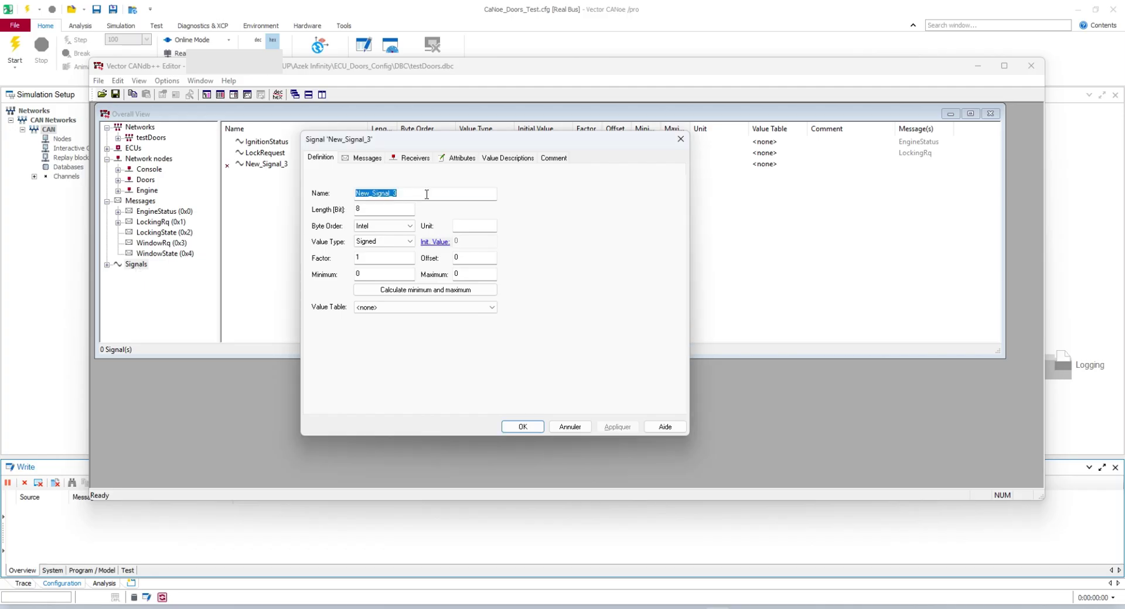
type("LockState")
double_click(385, 209)
type("1")
Step: Set the LockState signal's value type to Unsigned and its maximum to 1
left_click(384, 241)
left_click(386, 258)
left_click(385, 259)
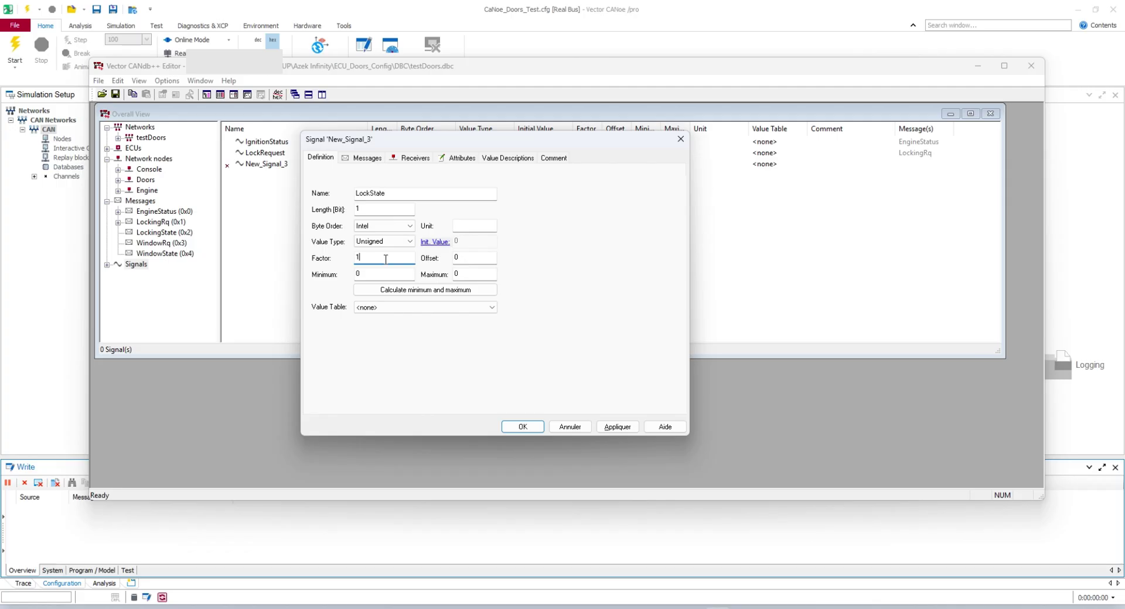
key("Tab")
key("Left")
key("Tab")
type("1")
Step: Assign the LockState signal to the LockingState (0x2) message and save the signal definition
left_click(363, 159)
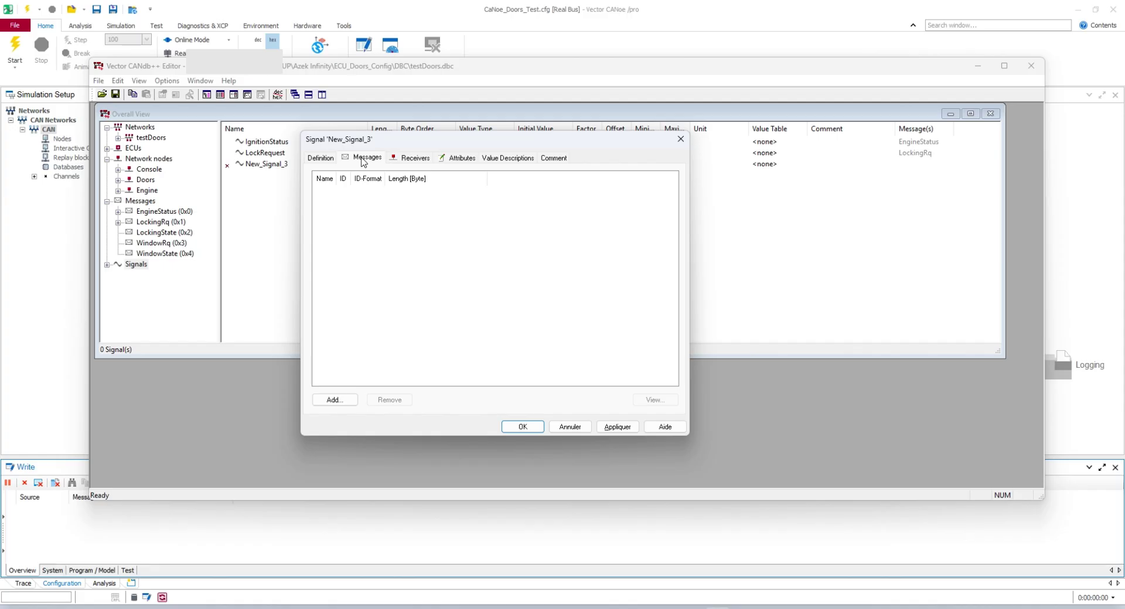
left_click(335, 401)
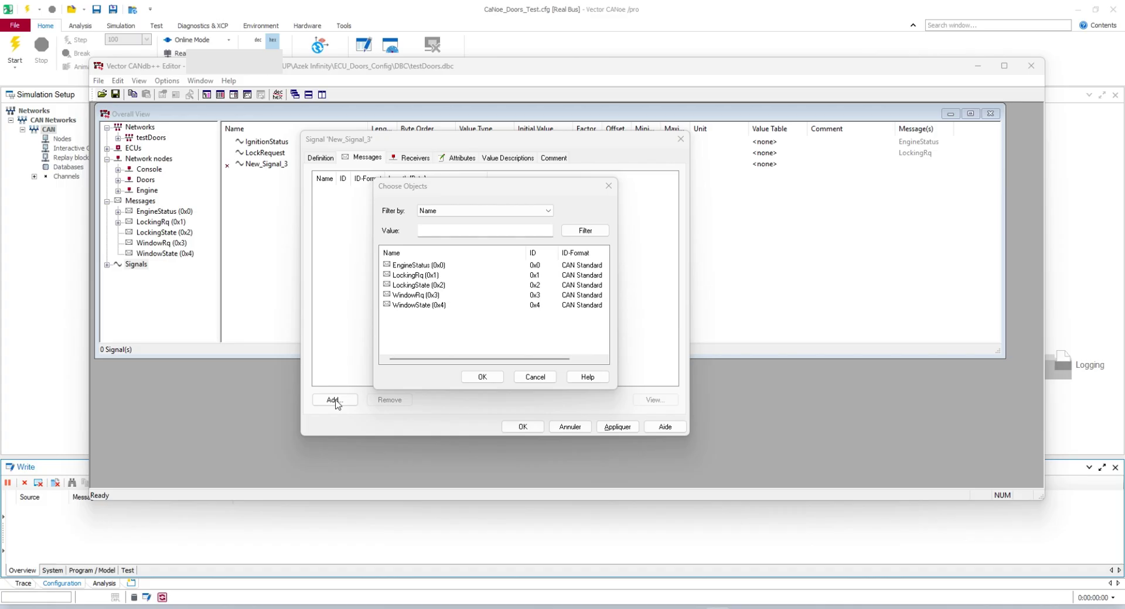
left_click(495, 285)
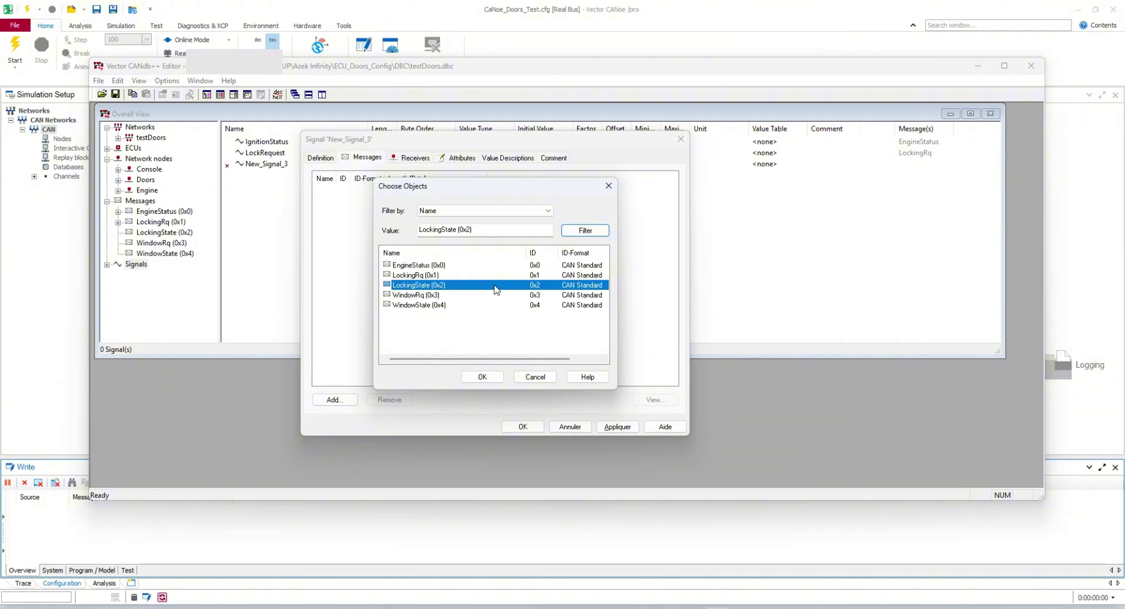
left_click(482, 377)
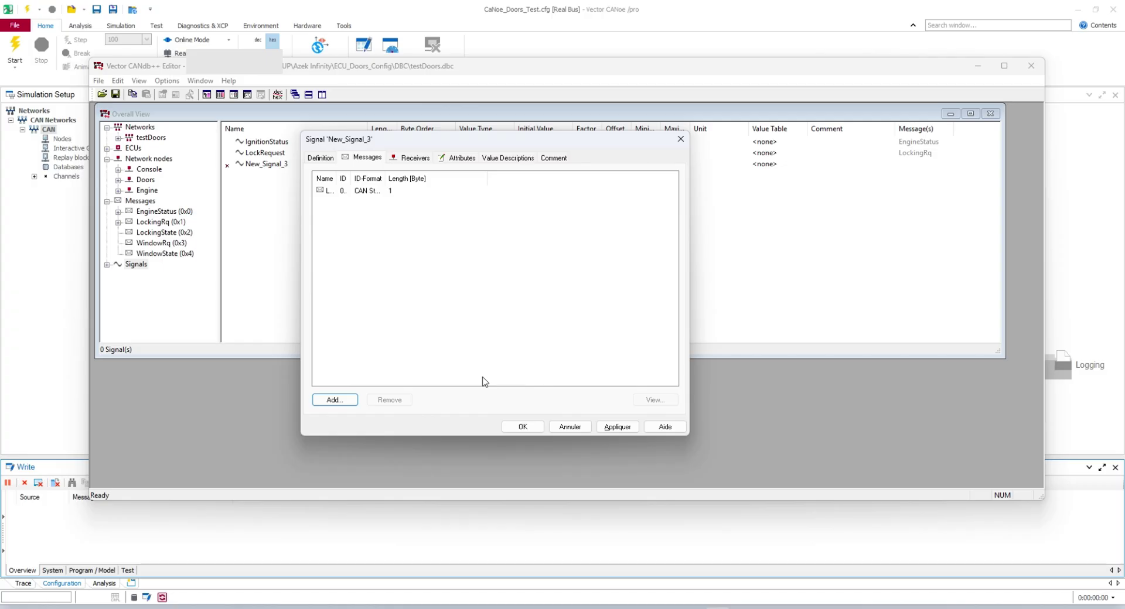
left_click(523, 427)
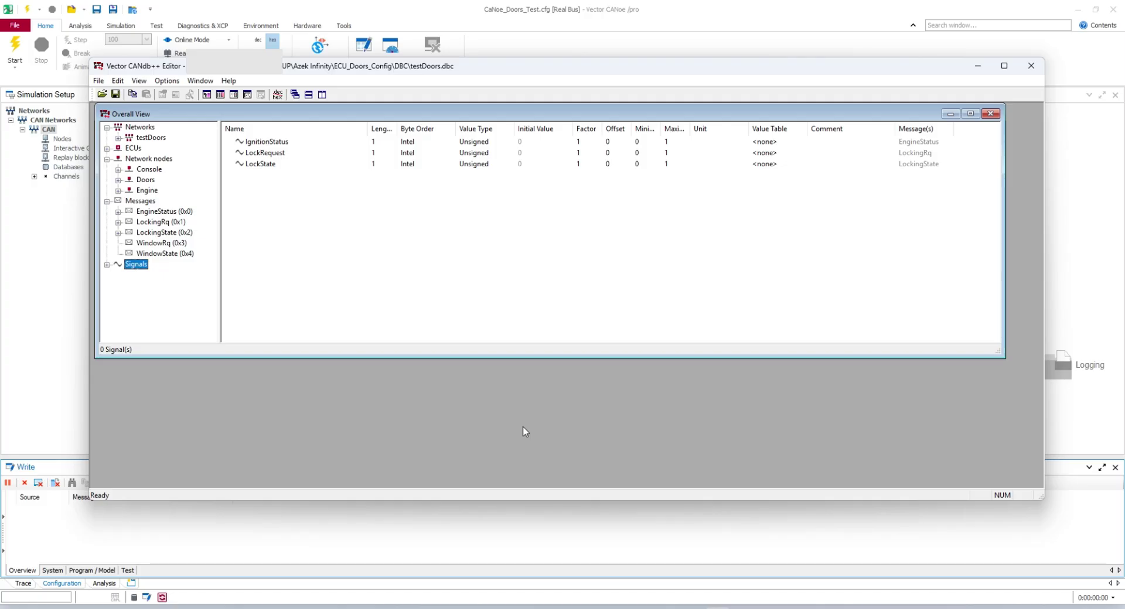
Step: Create a new signal named Velocity with a length of 8 bits
right_click(137, 265)
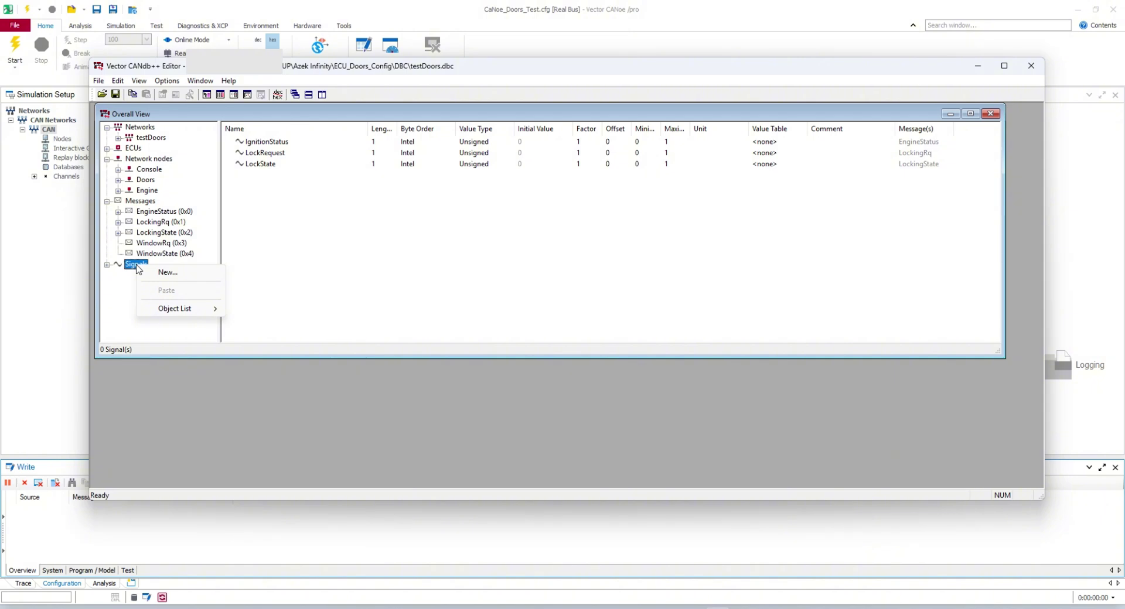
key("n")
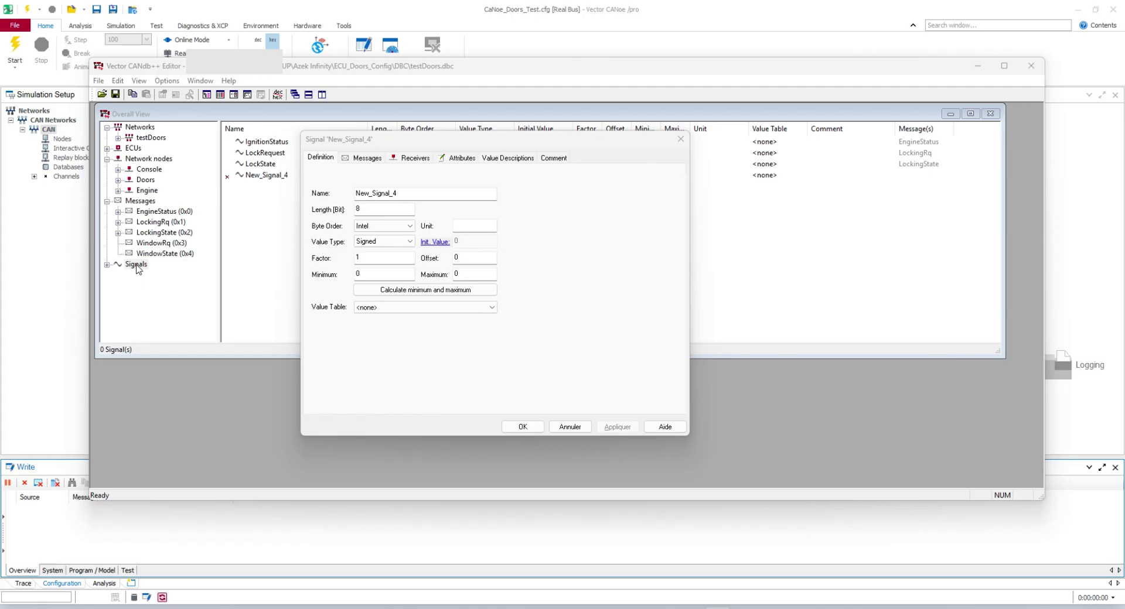
left_click(426, 191)
double_click(426, 194)
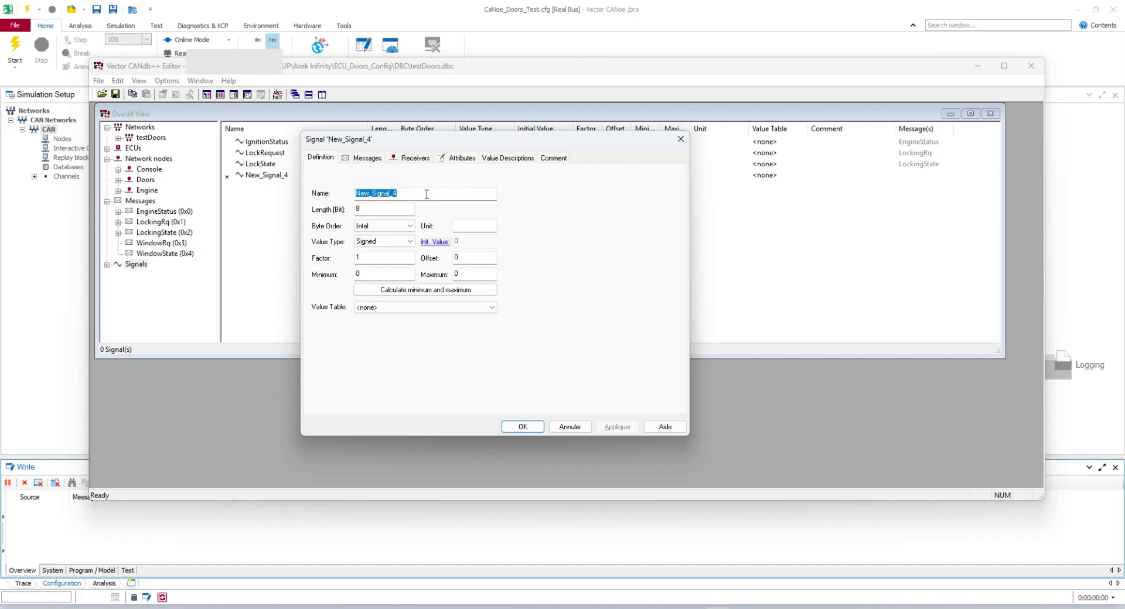
type("Velocity")
double_click(386, 209)
Step: Set the Velocity signal's value type to Unsigned and its maximum to 200, keeping factor 1 and minimum 0
left_click(386, 242)
left_click(385, 259)
left_click(385, 258)
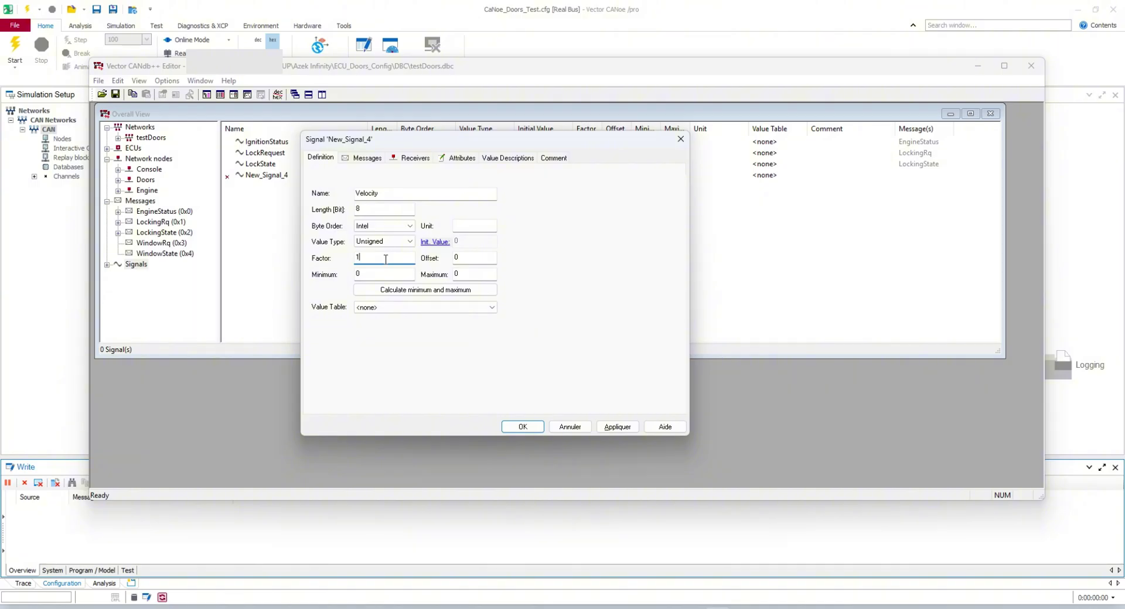
double_click(385, 274)
key("Left")
double_click(476, 275)
type("200")
Step: Assign the Velocity signal to the EngineStatus (0x0) message and save the signal definition
left_click(363, 159)
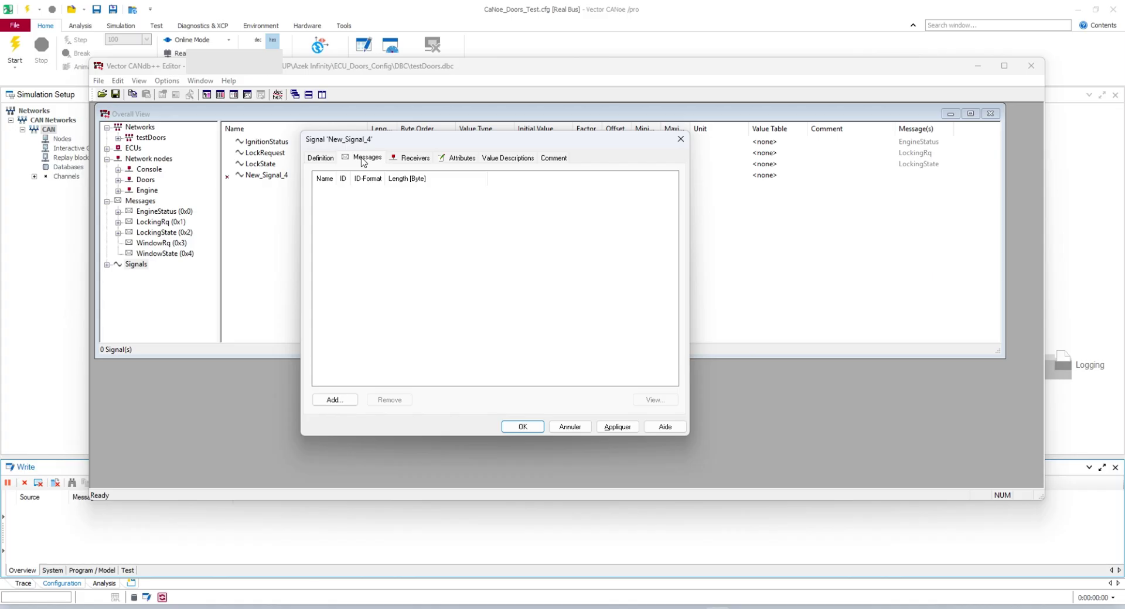
left_click(335, 400)
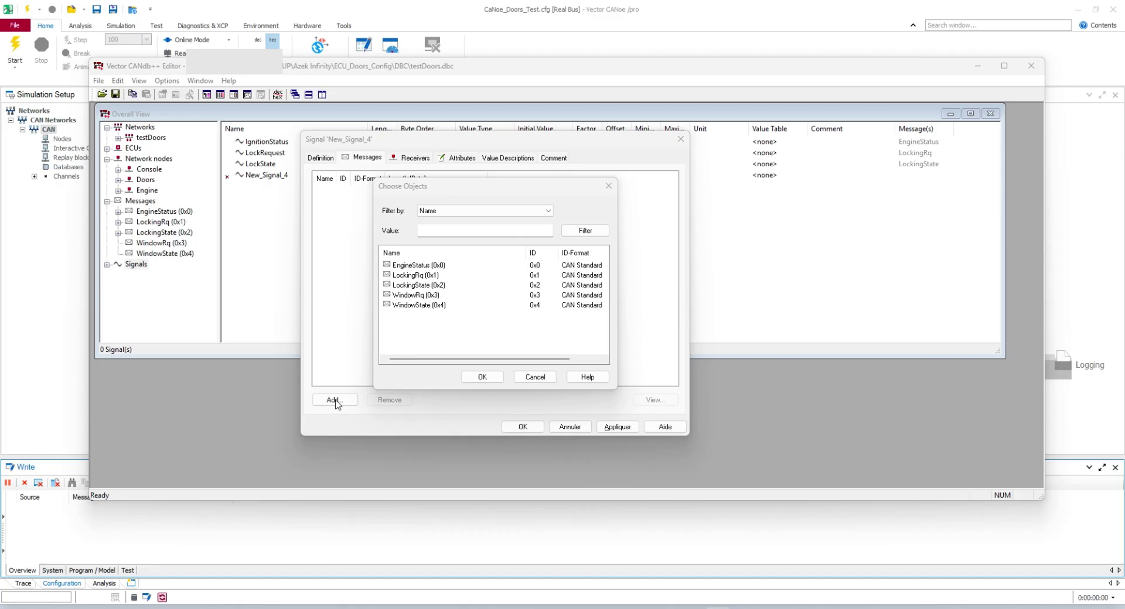
left_click(494, 266)
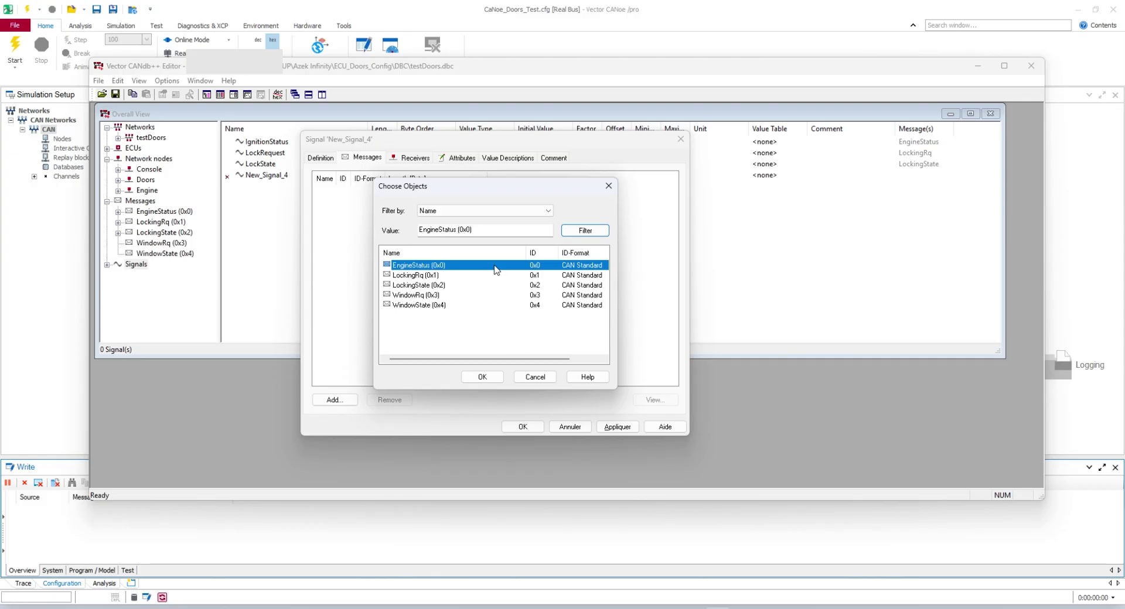
left_click(483, 379)
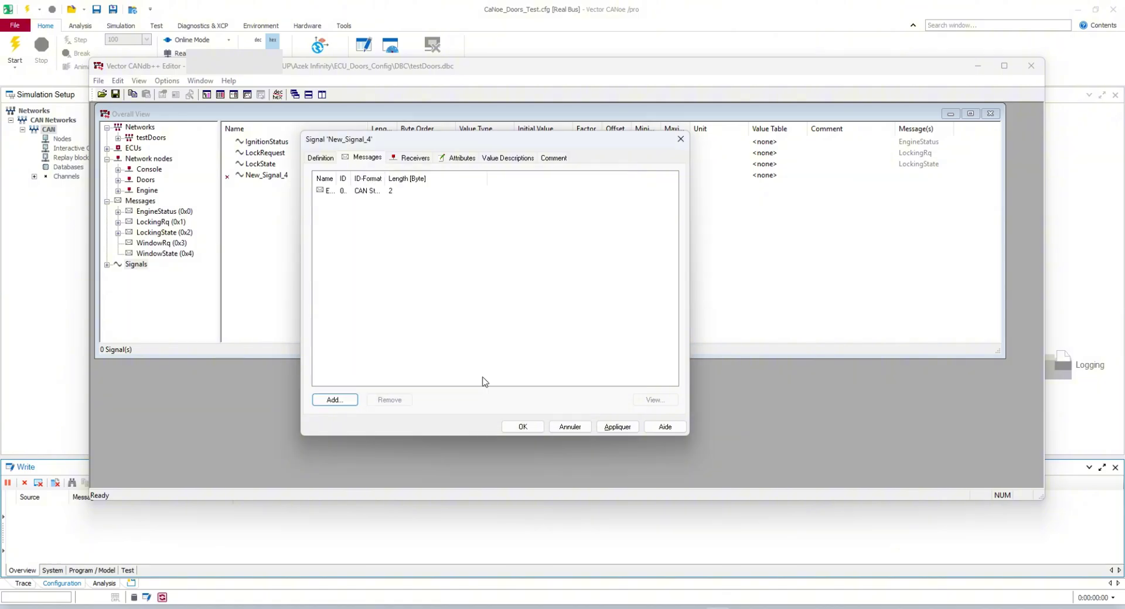
left_click(524, 427)
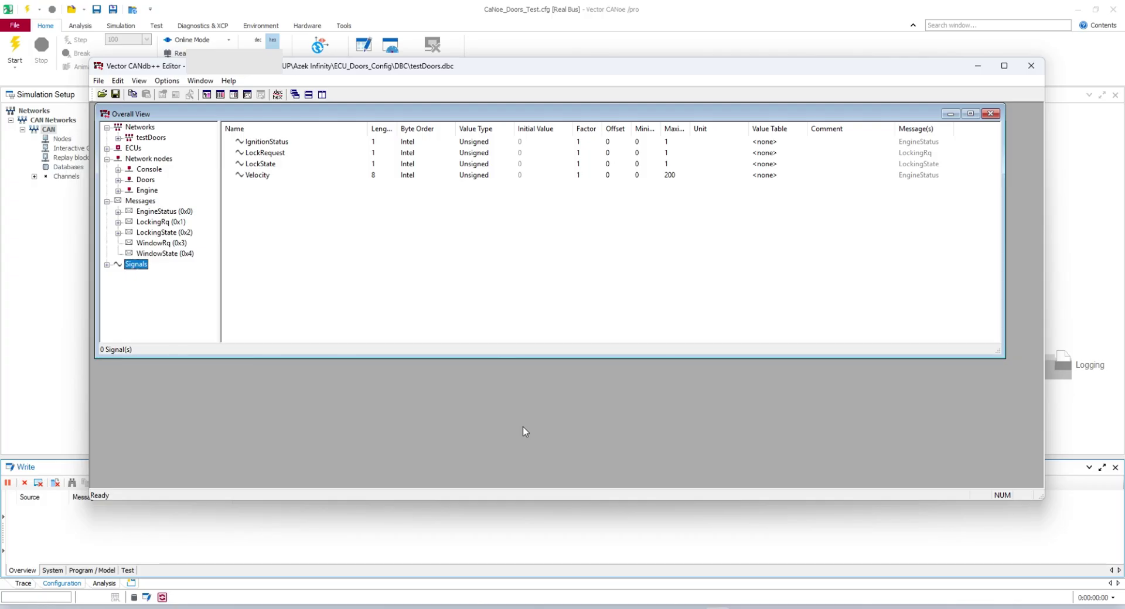
Step: Create a new signal named WindowPosition with a length of 4 bits
right_click(137, 267)
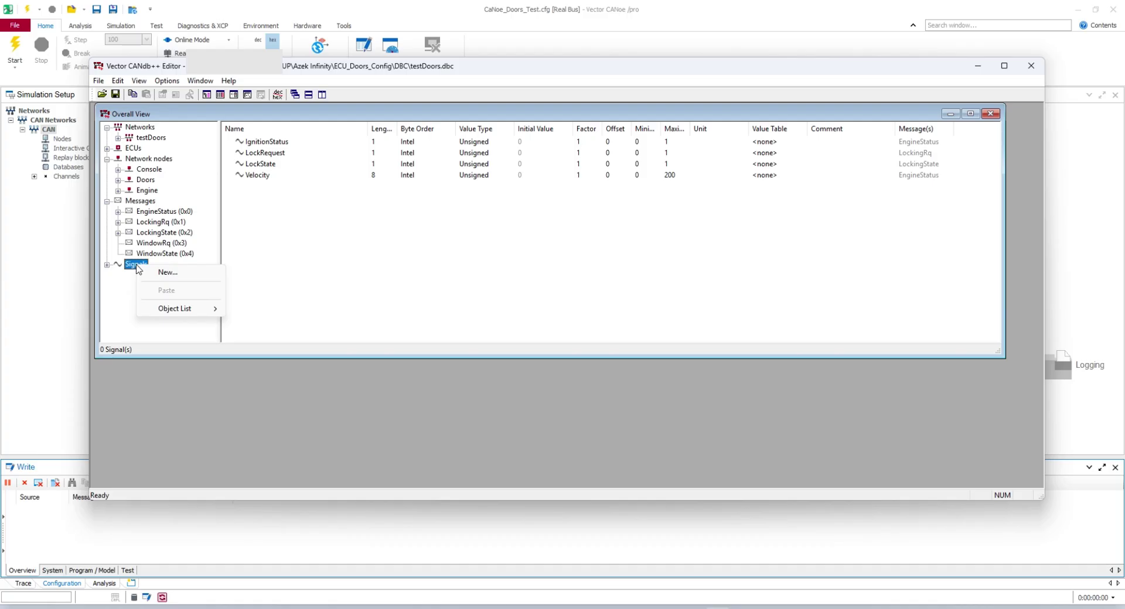
left_click(138, 270)
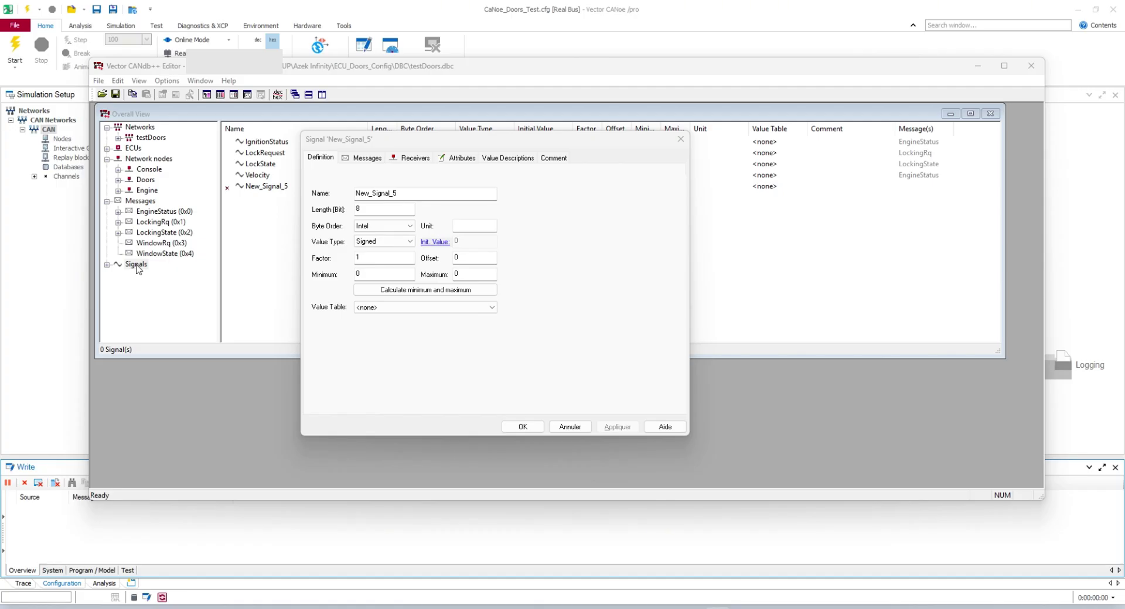
left_click(427, 194)
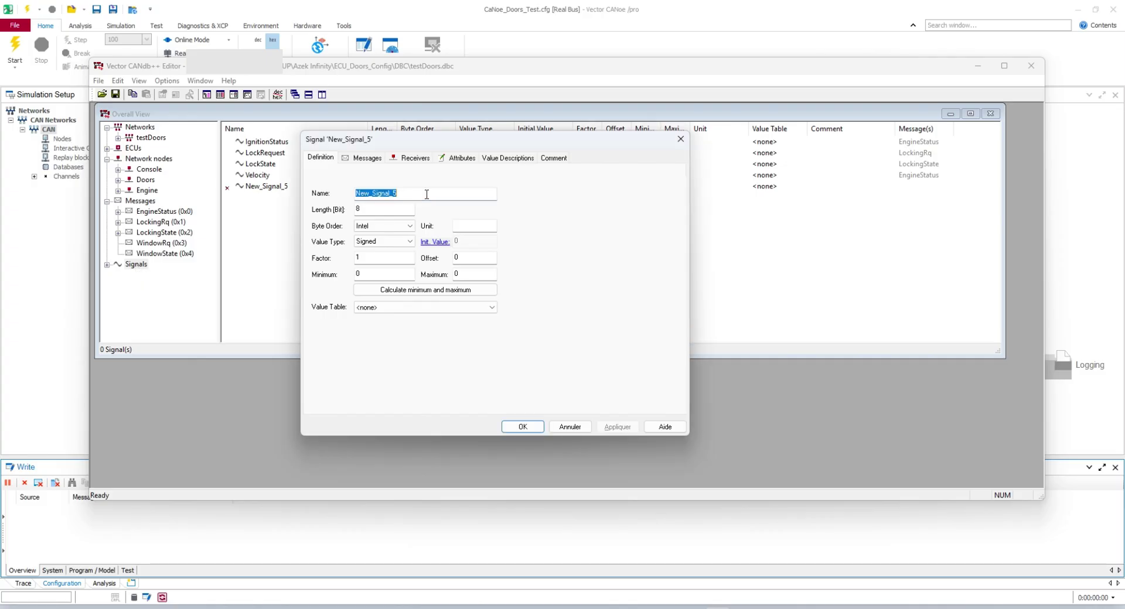
type("WindowPosition")
double_click(386, 209)
Step: Set the WindowPosition signal's value type to Unsigned and its maximum to 15, keeping factor 1 and minimum 0
left_click(385, 242)
left_click(385, 258)
left_click(386, 259)
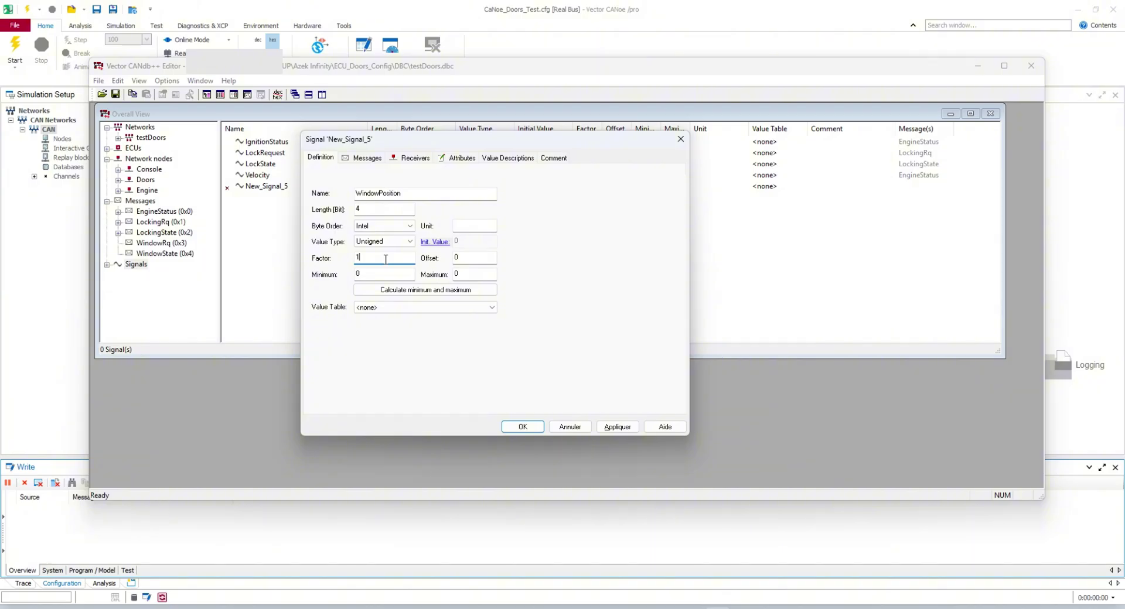
double_click(385, 275)
double_click(476, 275)
type("15")
Step: Assign the WindowPosition signal to the WindowState (0x4) message and save the signal definition
left_click(363, 158)
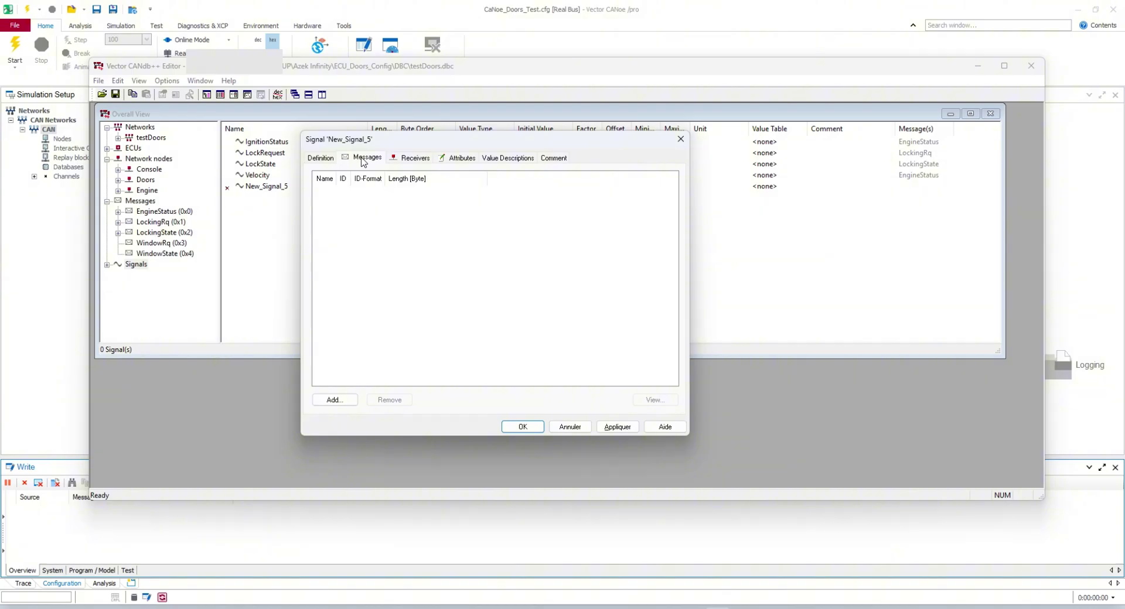
left_click(335, 401)
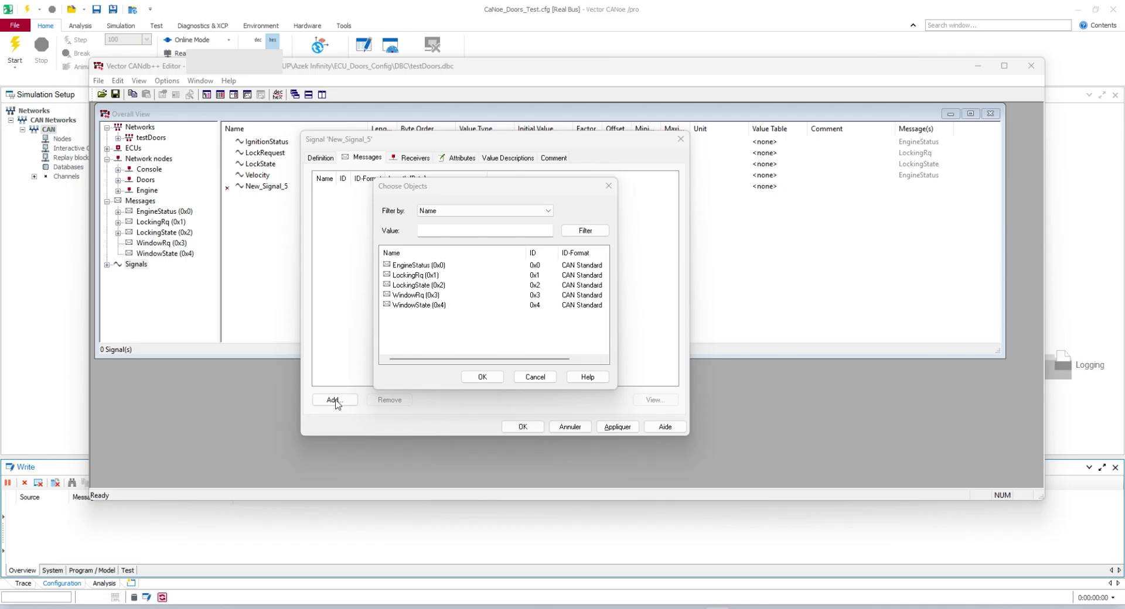
left_click(493, 306)
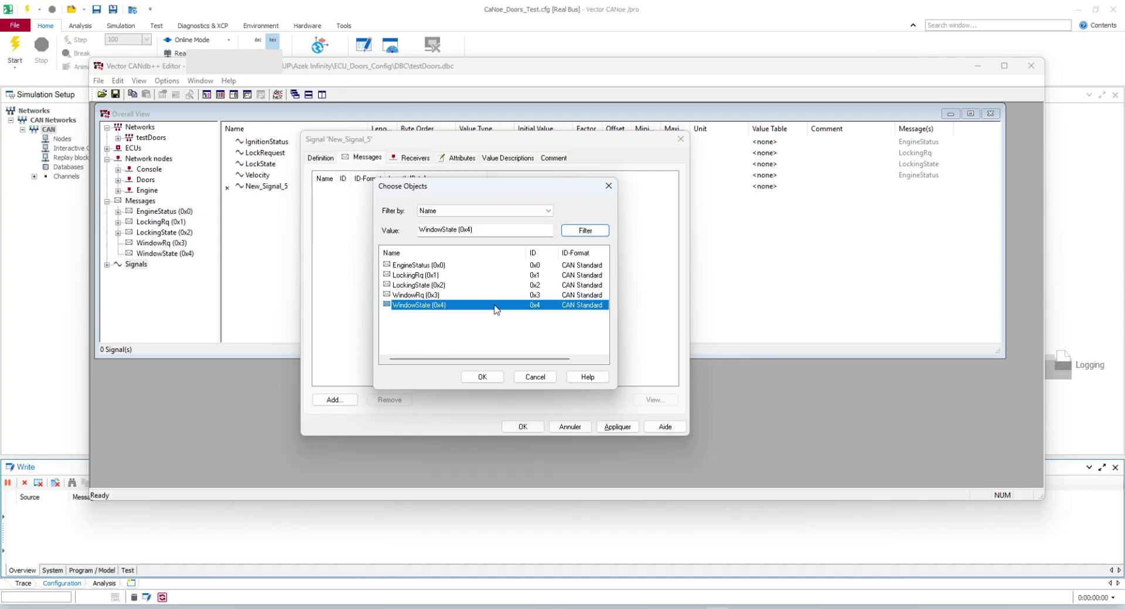
left_click(483, 377)
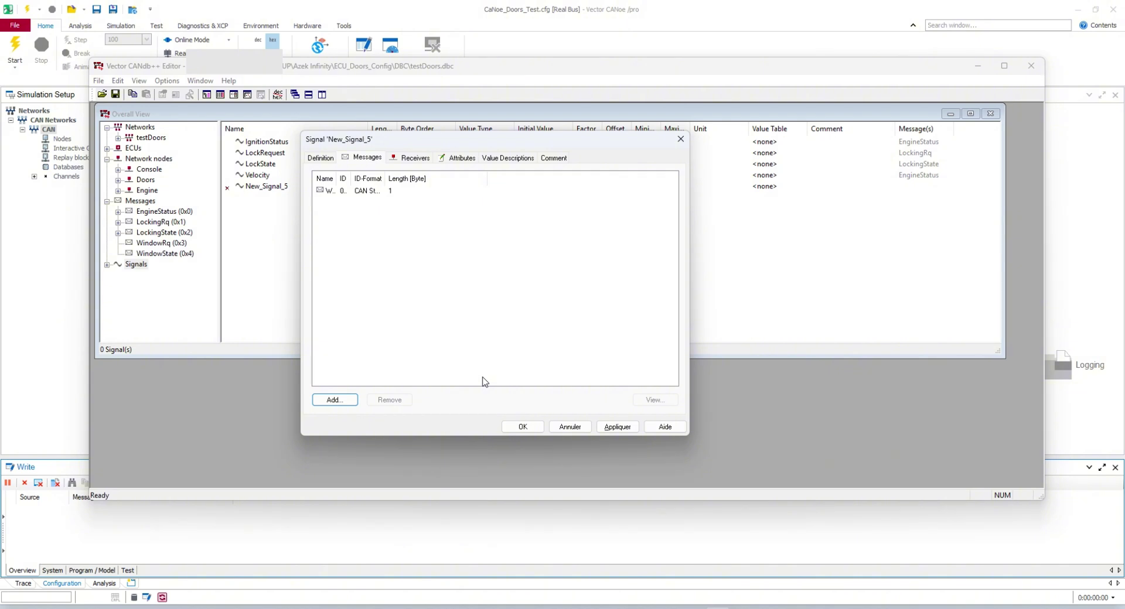
left_click(523, 428)
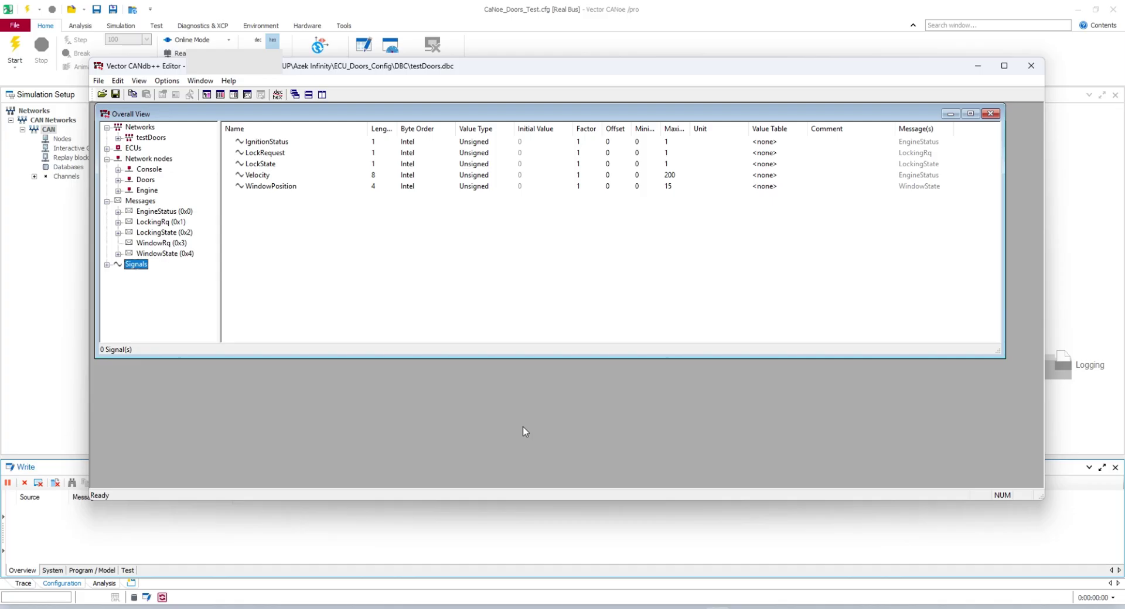
Step: Create a new signal named WindowRequest with a length of 2 bits
right_click(137, 267)
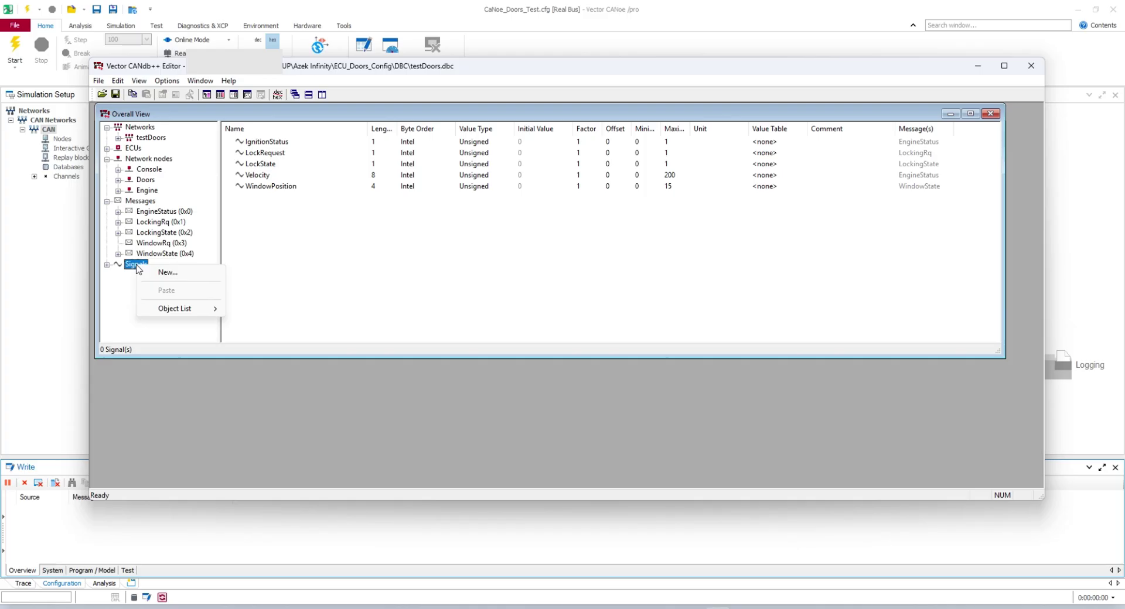
left_click(138, 269)
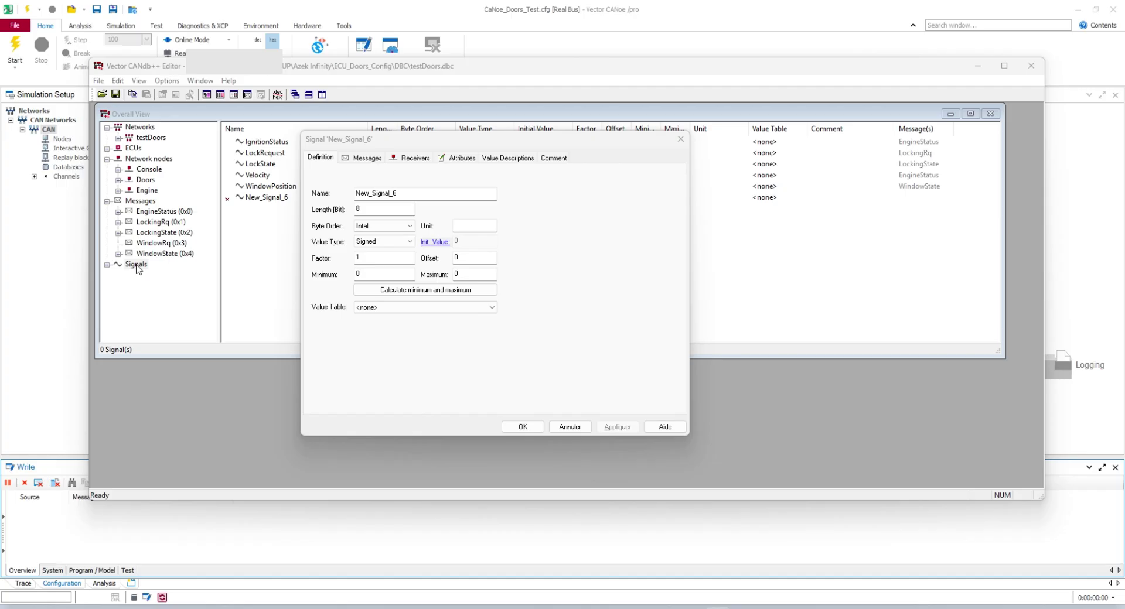
left_click(427, 194)
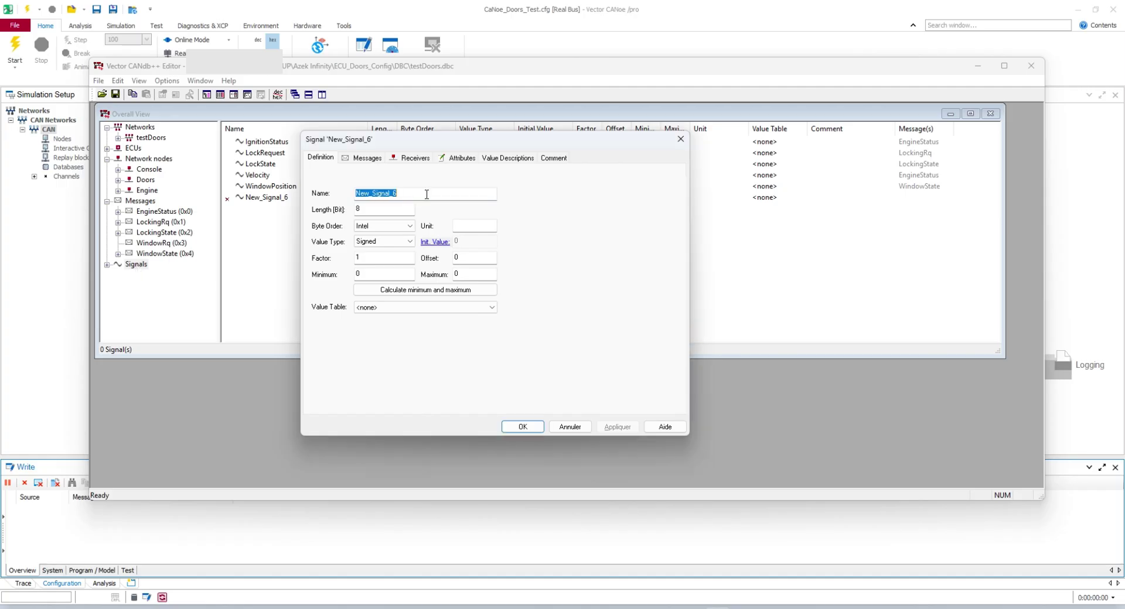
type("WindowRequest")
double_click(386, 209)
type("2")
Step: Set the WindowRequest signal's value type to Unsigned and its maximum to 2, keeping factor 1 and minimum 0
left_click(383, 241)
left_click(384, 259)
left_click(385, 257)
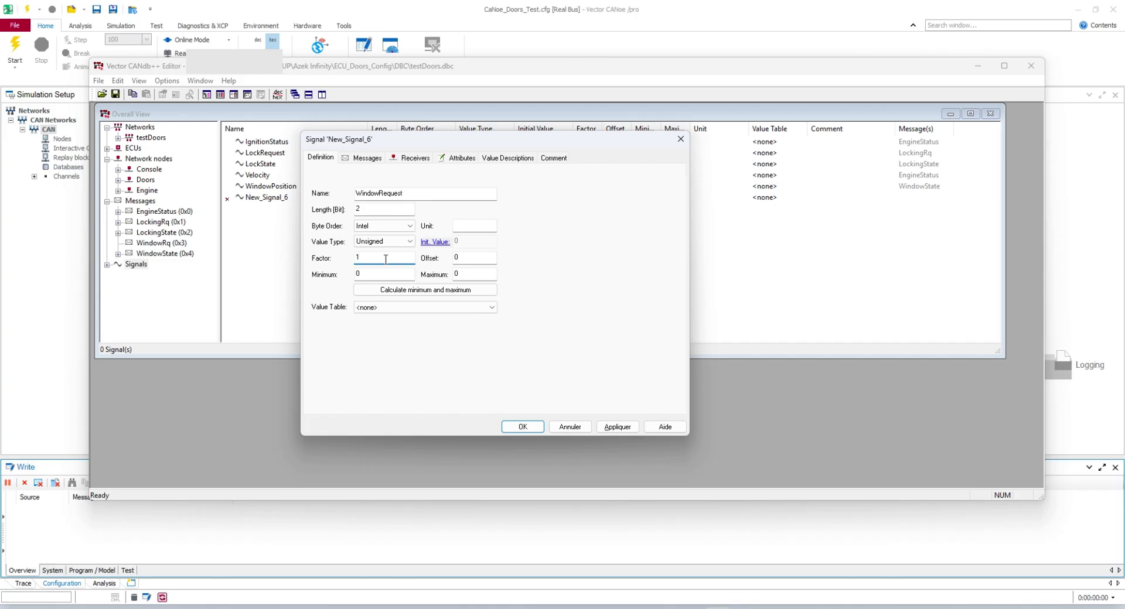
double_click(386, 275)
double_click(475, 274)
type("2")
Step: Assign the WindowRequest signal to the WindowRq (0x3) message and save the signal definition
left_click(363, 160)
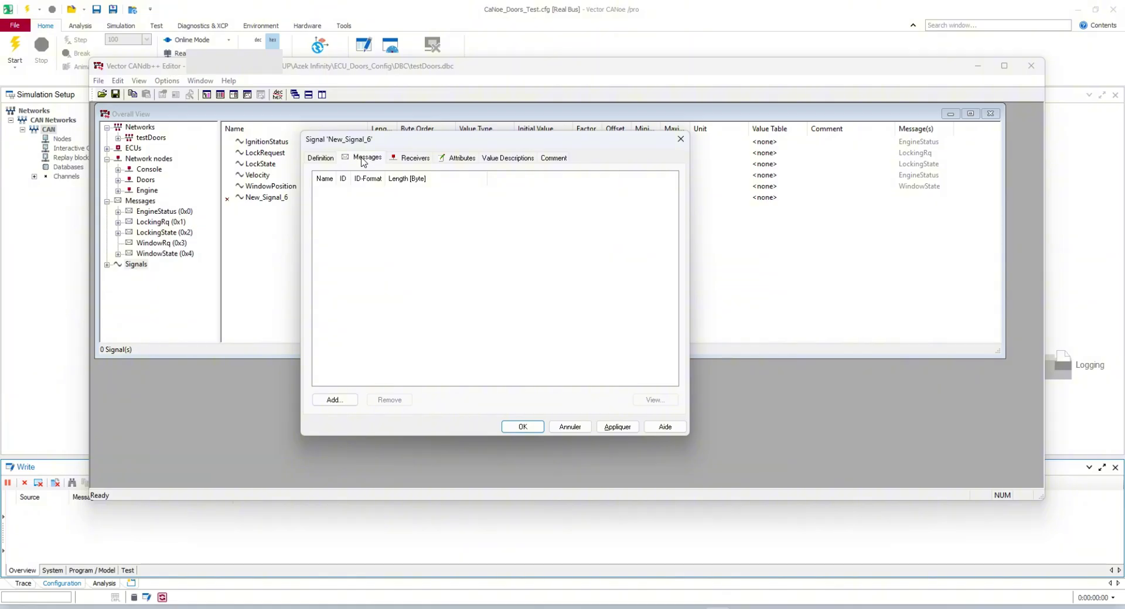
left_click(334, 400)
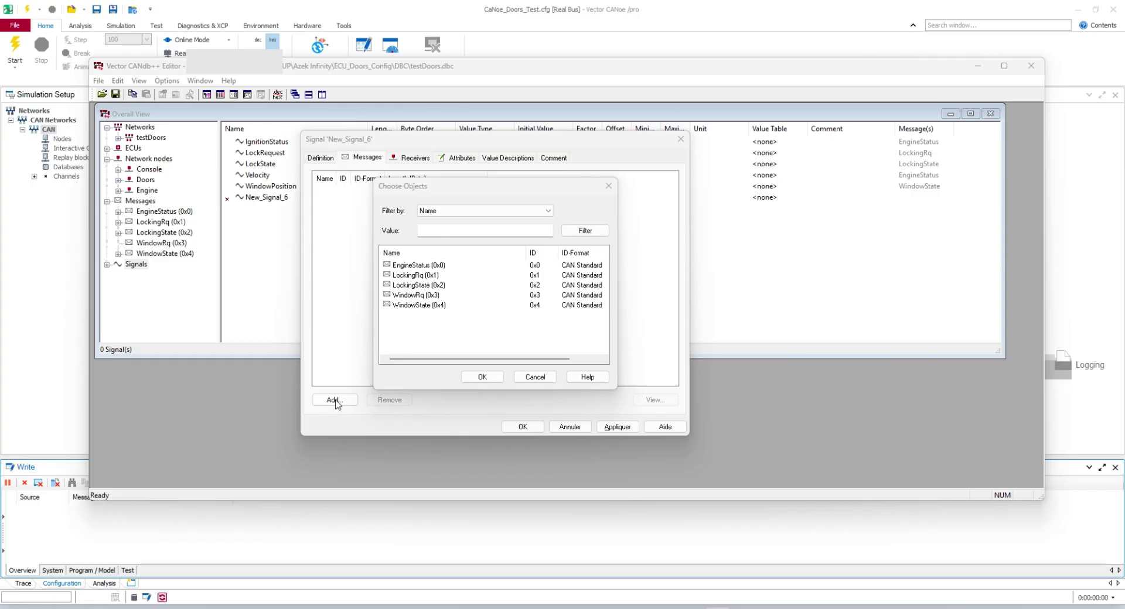
left_click(494, 295)
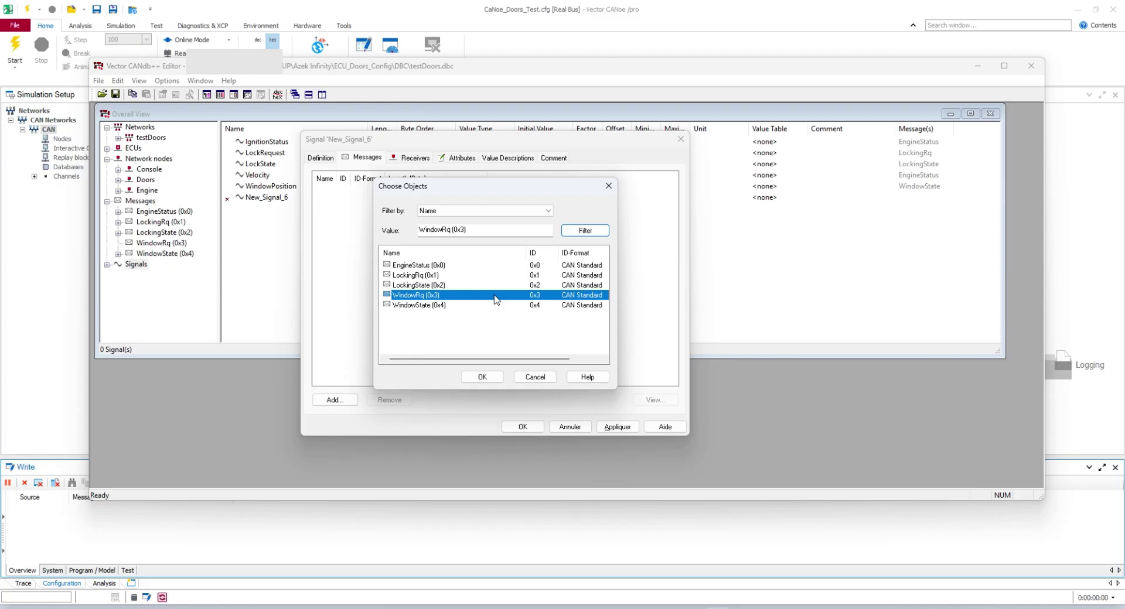
left_click(484, 377)
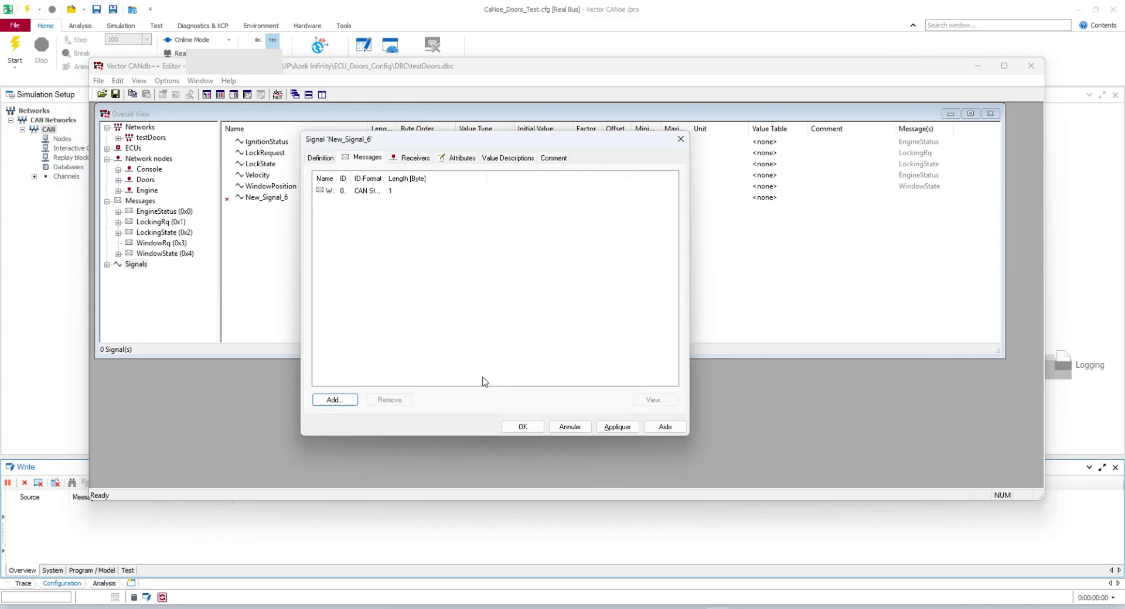
left_click(524, 429)
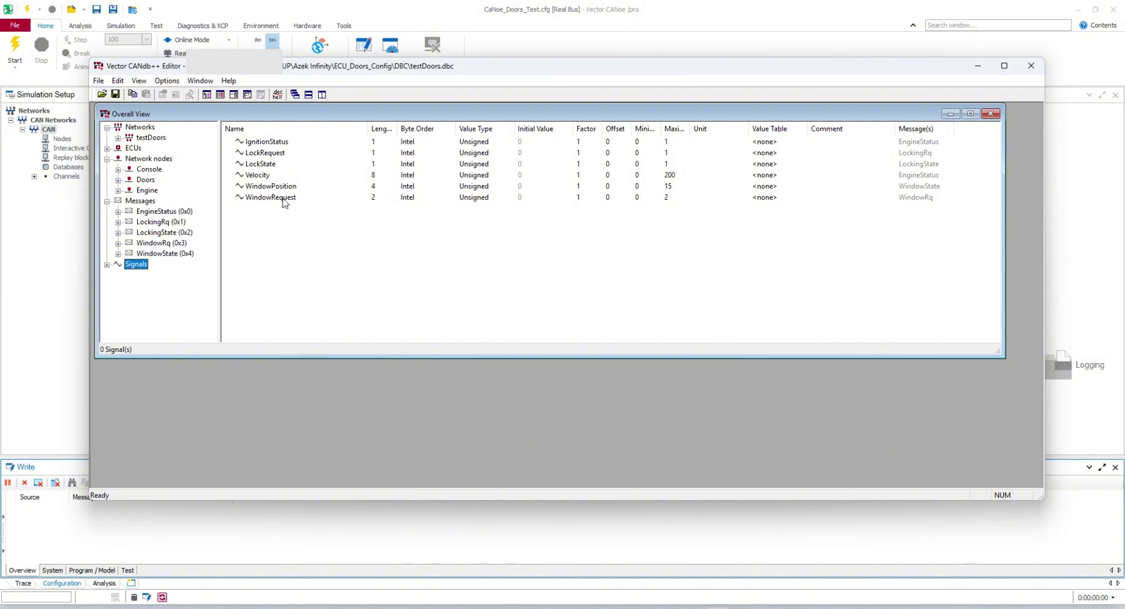
Step: Review the signal layout of the EngineStatus (0x0) and LockingRq (0x1) messages and expand the list of defined signals
left_click(177, 214)
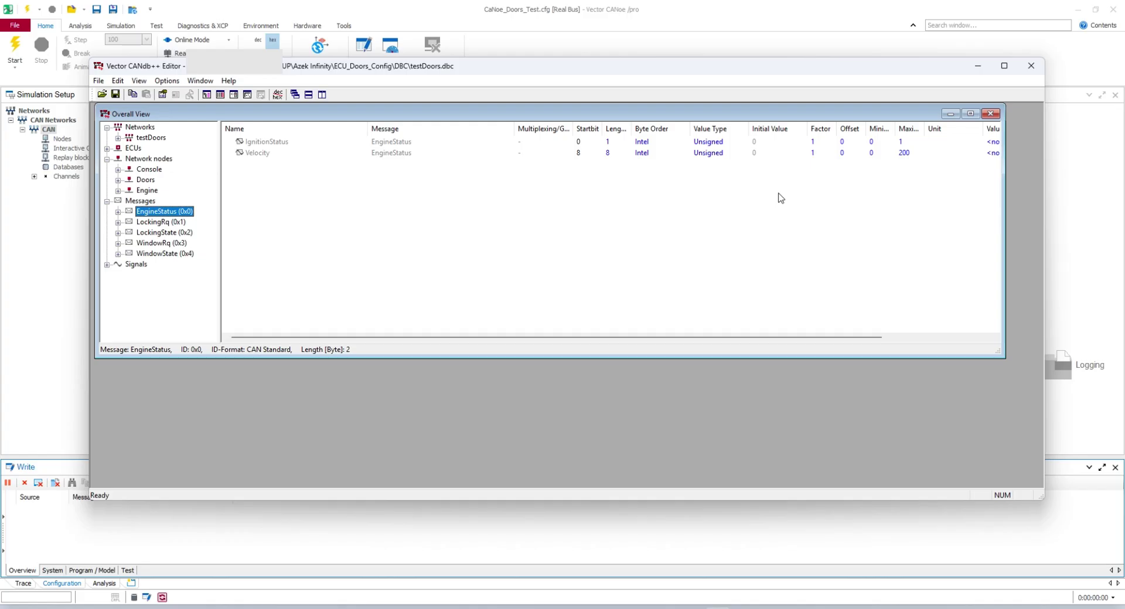
left_click_drag(637, 338, 741, 327)
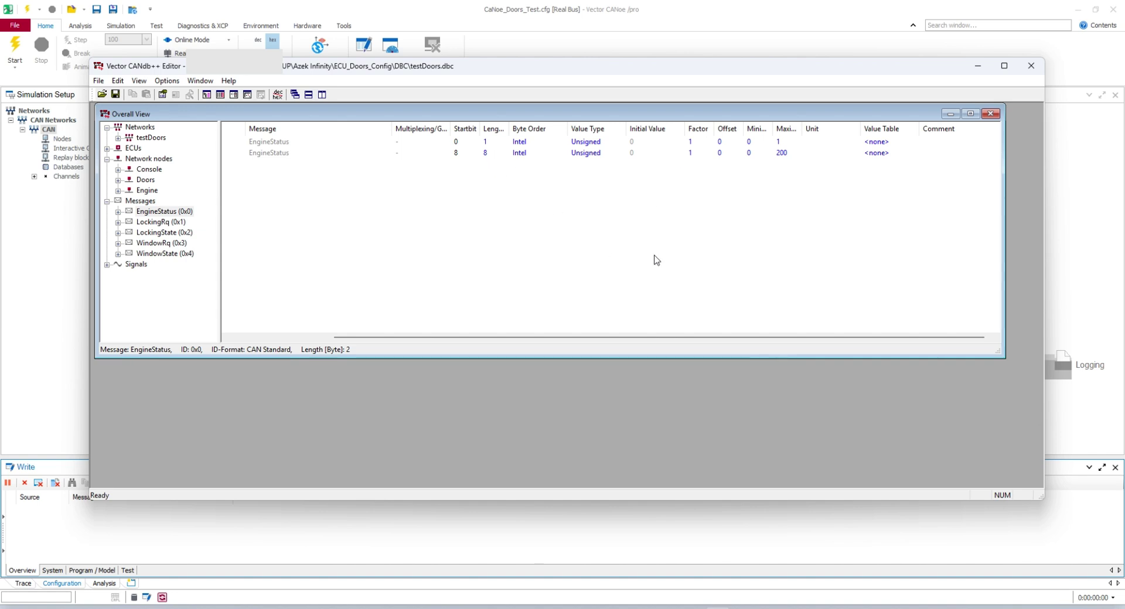
left_click(178, 222)
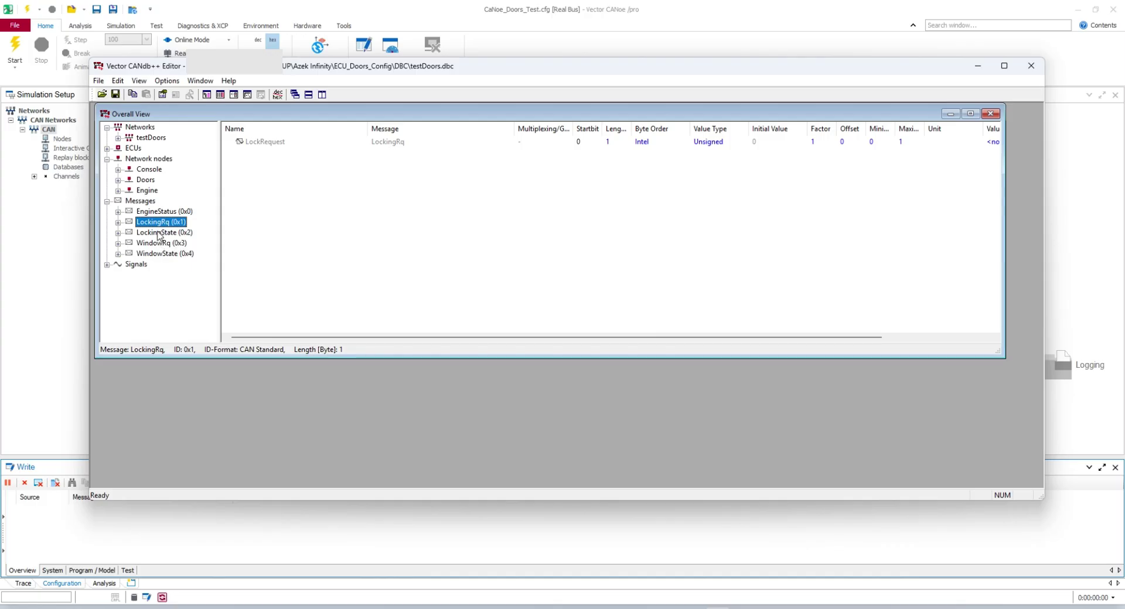
left_click(107, 266)
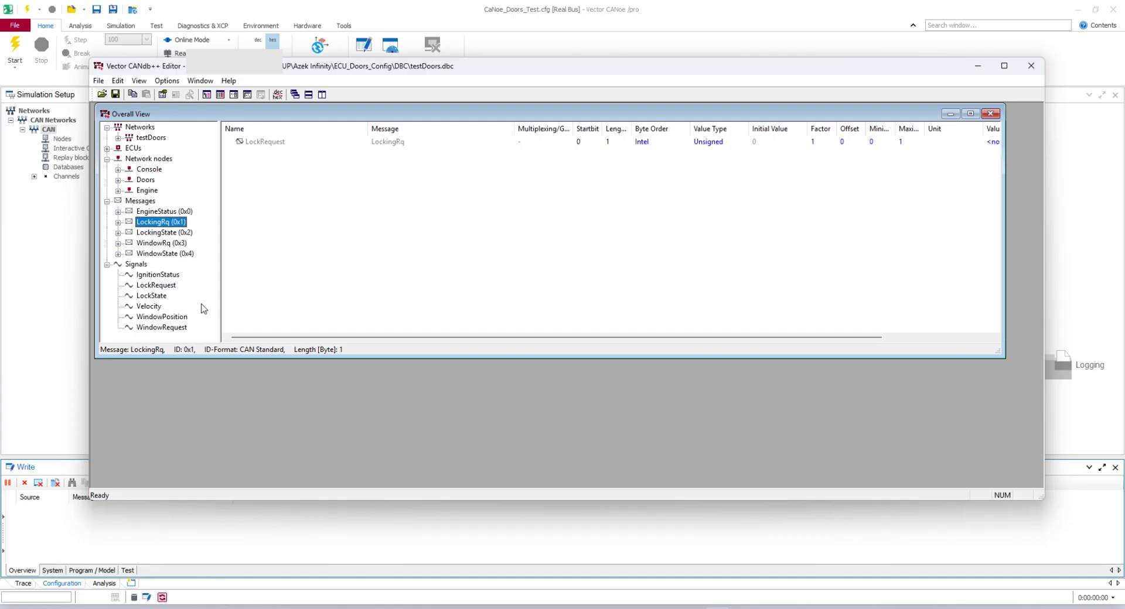
left_click(739, 338)
left_click_drag(739, 337, 829, 338)
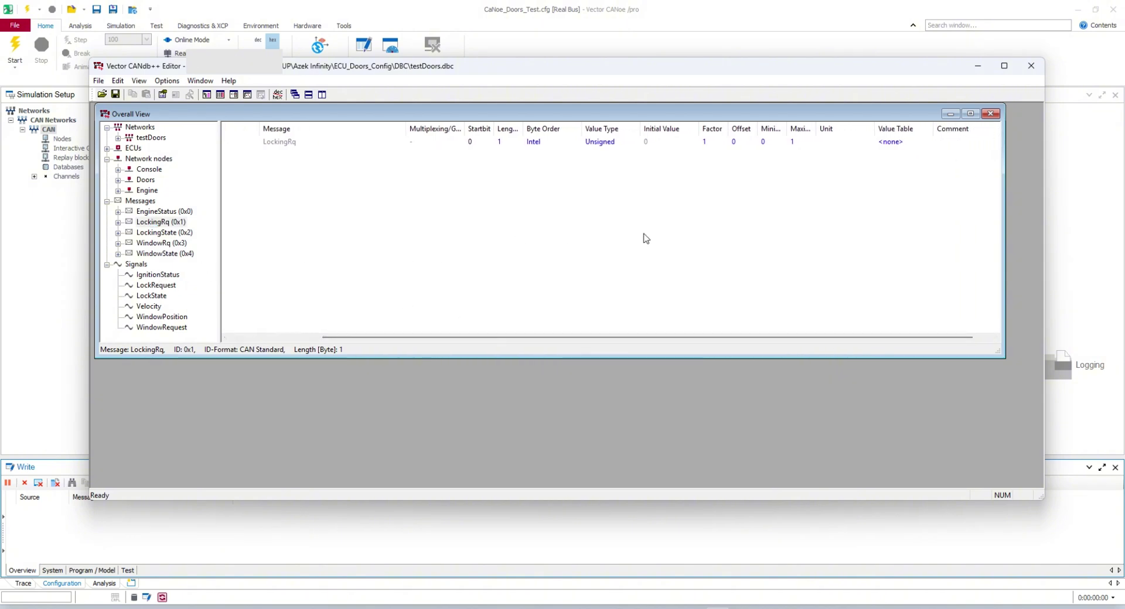